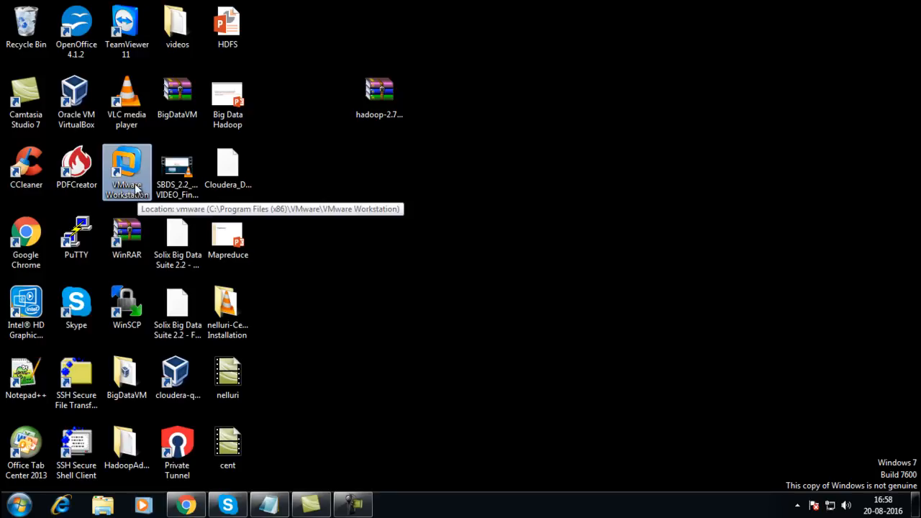
- Launch VirtualBox and start a new Linux Red Hat (64-bit) machine named CentOS
left_click(89, 111)
double_click(89, 111)
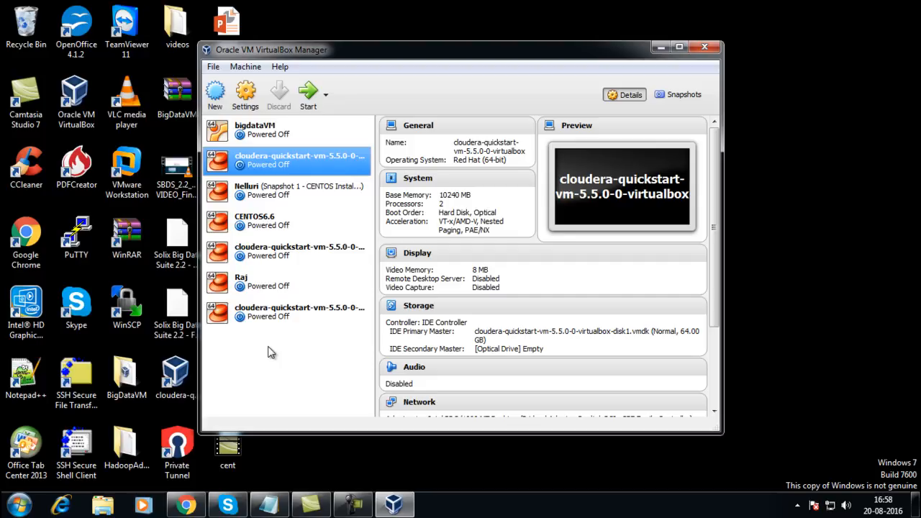
left_click(216, 101)
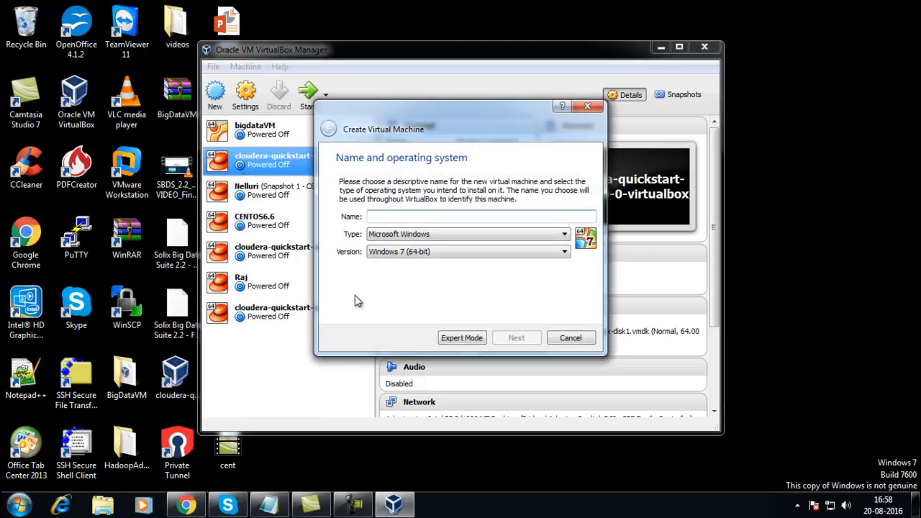
type("Ce")
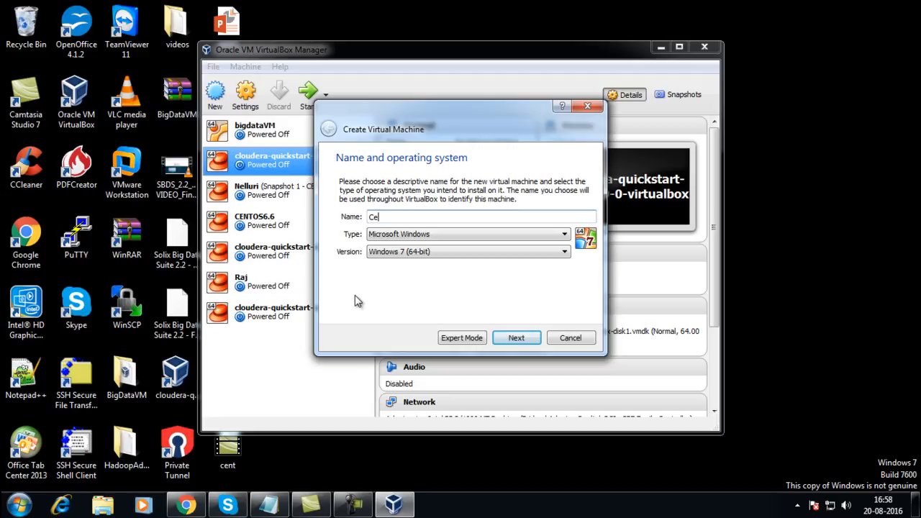
type("ntOS")
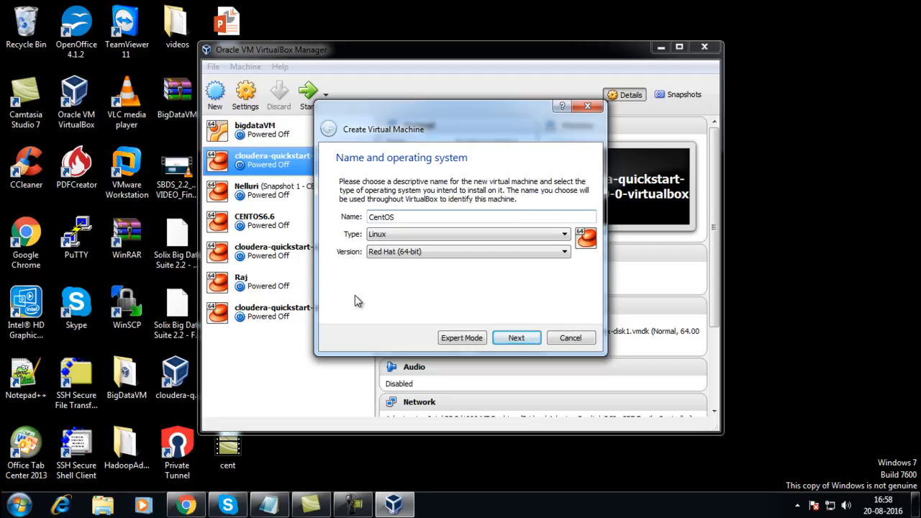
left_click(512, 339)
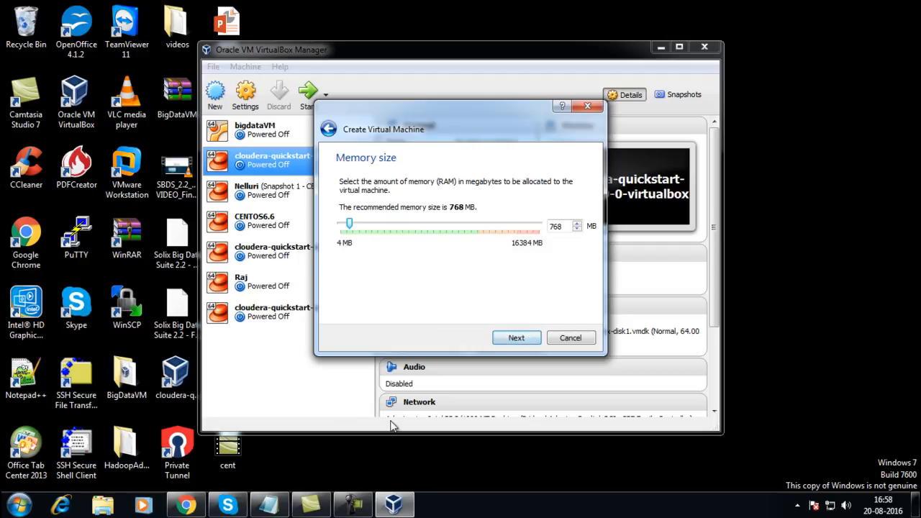
- Raise the CentOS machine's memory size from 768 MB to 2048 MB
left_click(360, 506)
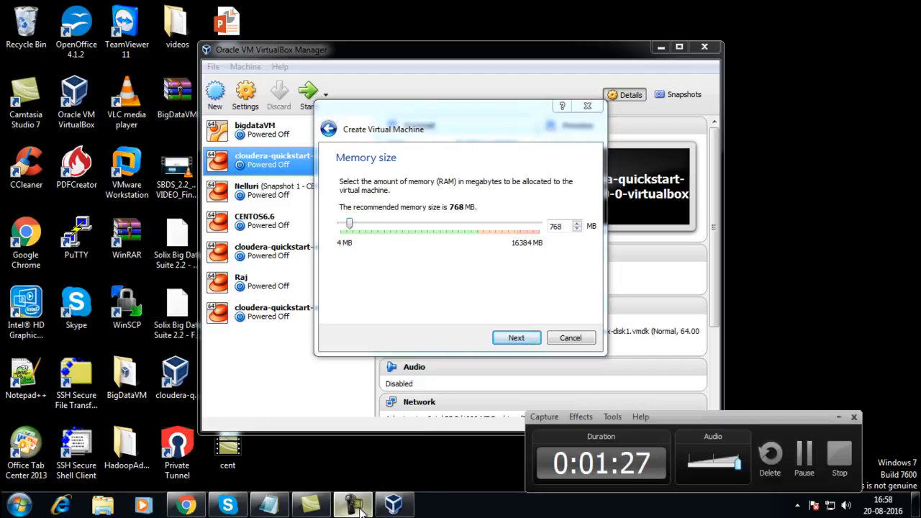
left_click(838, 416)
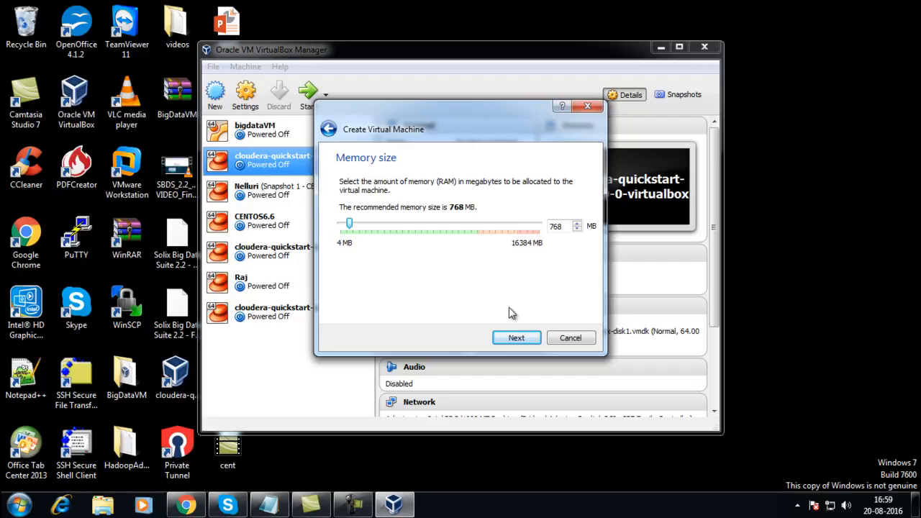
left_click_drag(348, 225, 365, 227)
left_click(516, 339)
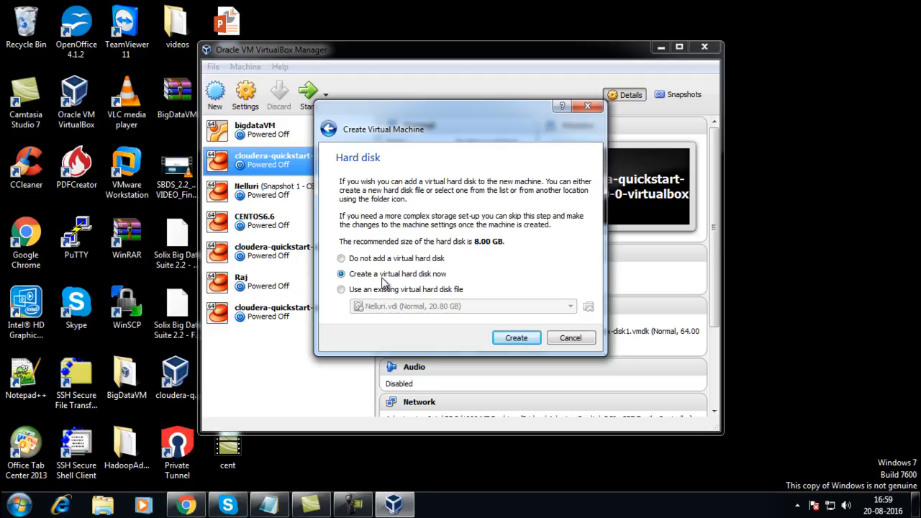
- Create a new dynamically allocated VDI disk named CentOS, sized 50.00 GB
left_click(517, 340)
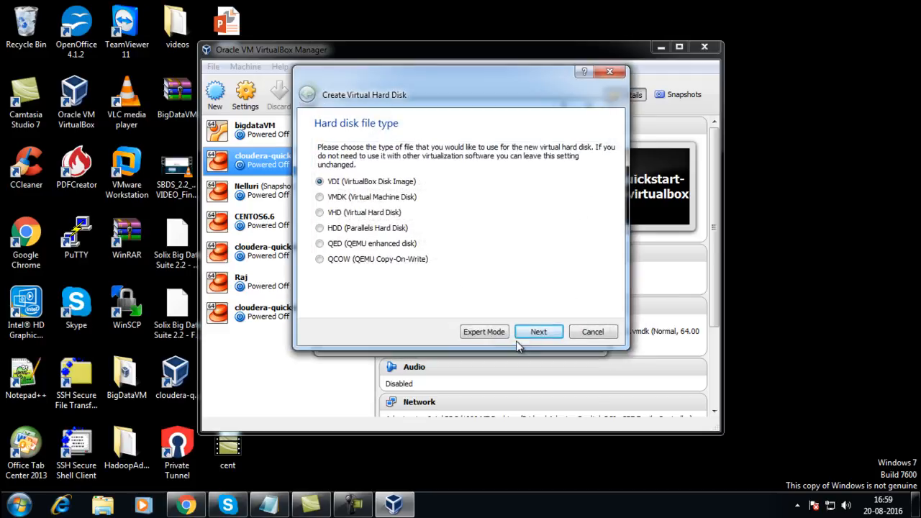
left_click(539, 332)
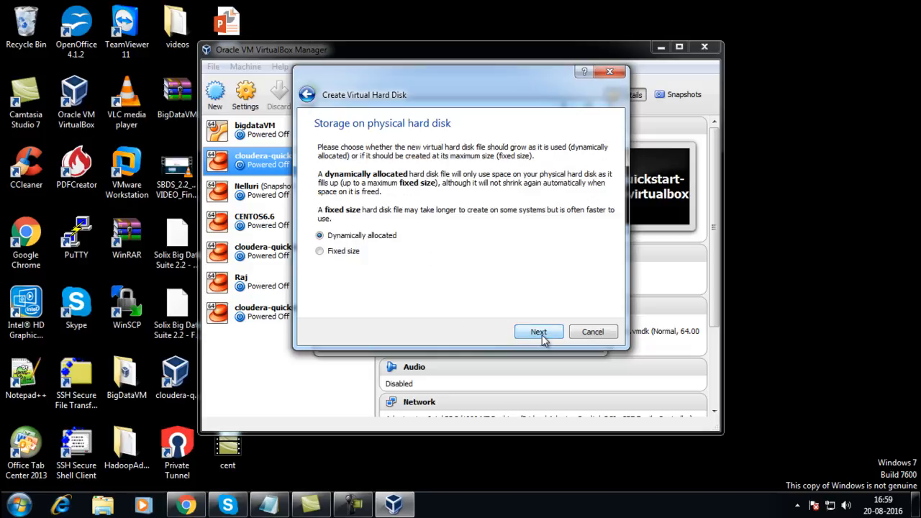
left_click(541, 334)
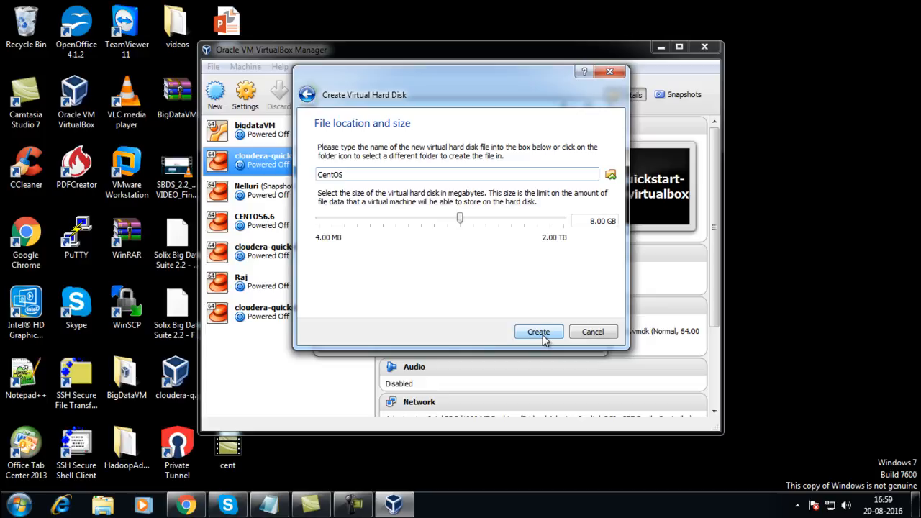
left_click(592, 223)
key("Delete")
type("50")
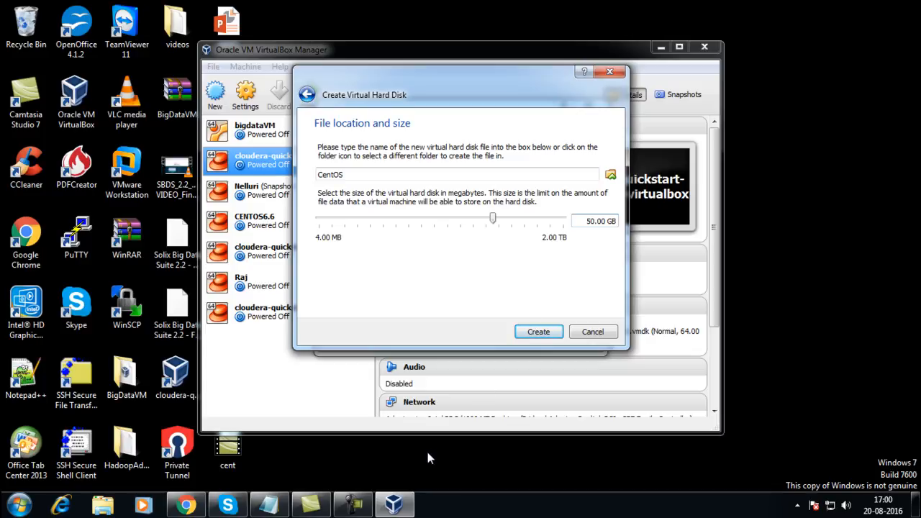
left_click(367, 505)
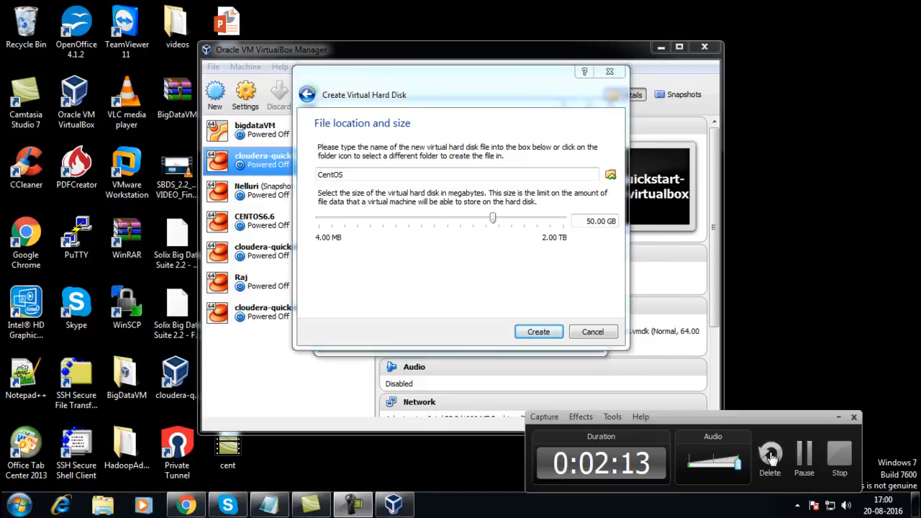
left_click(802, 458)
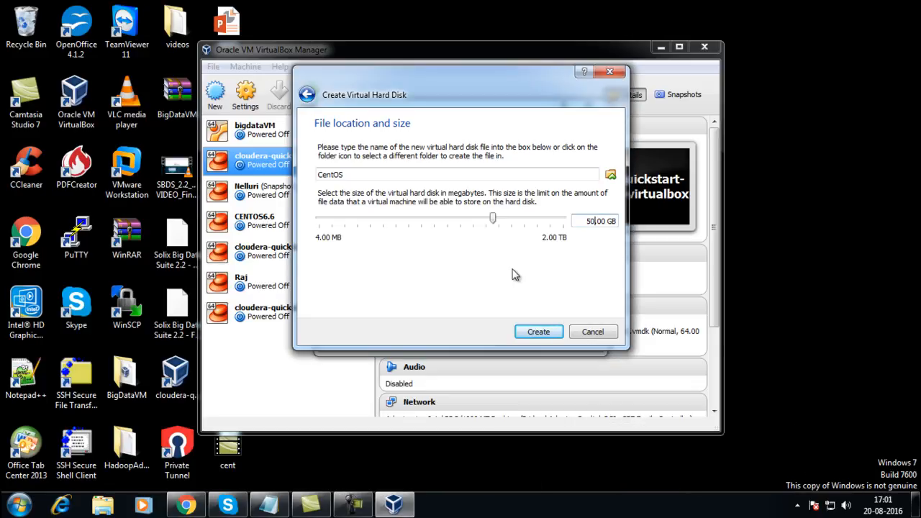
- Finish the CentOS machine with its 50.00 GB CentOS.vdi disk and open its Settings
left_click(538, 332)
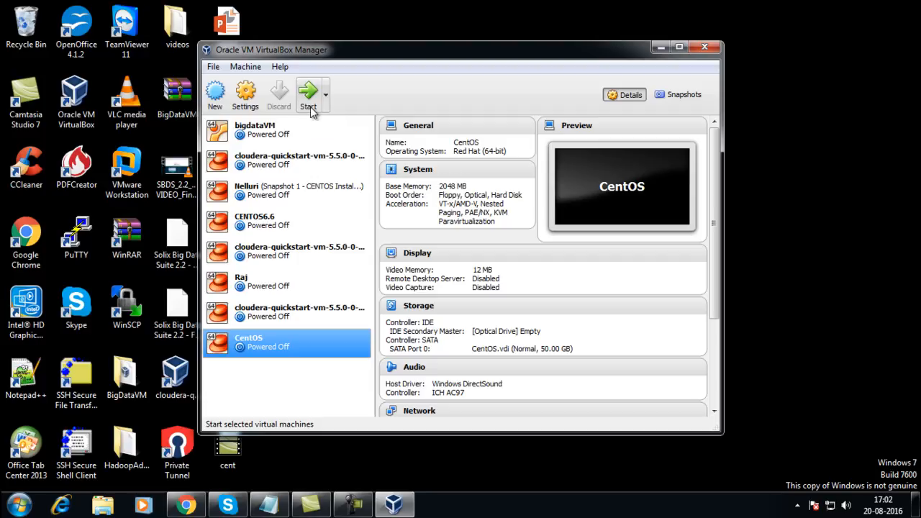
left_click(246, 106)
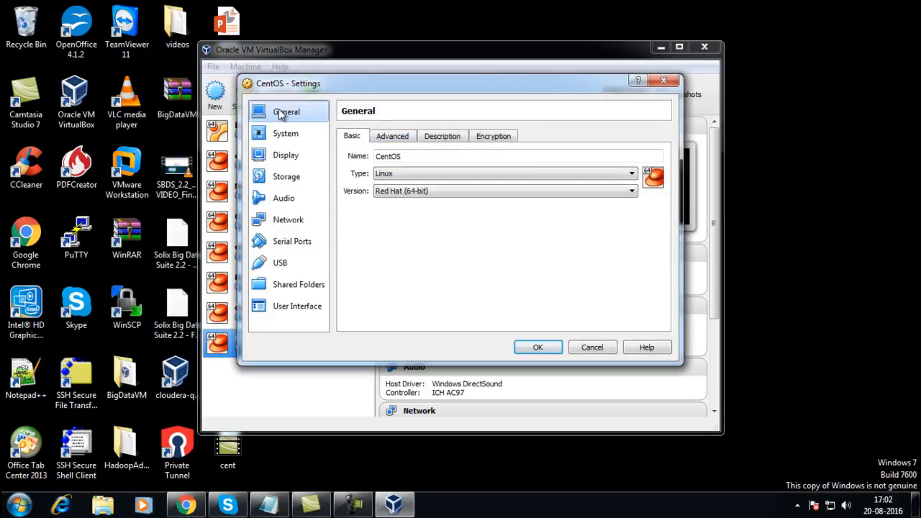
- Set Shared Clipboard and Drag'n'Drop to Bidirectional under General > Advanced
left_click(380, 138)
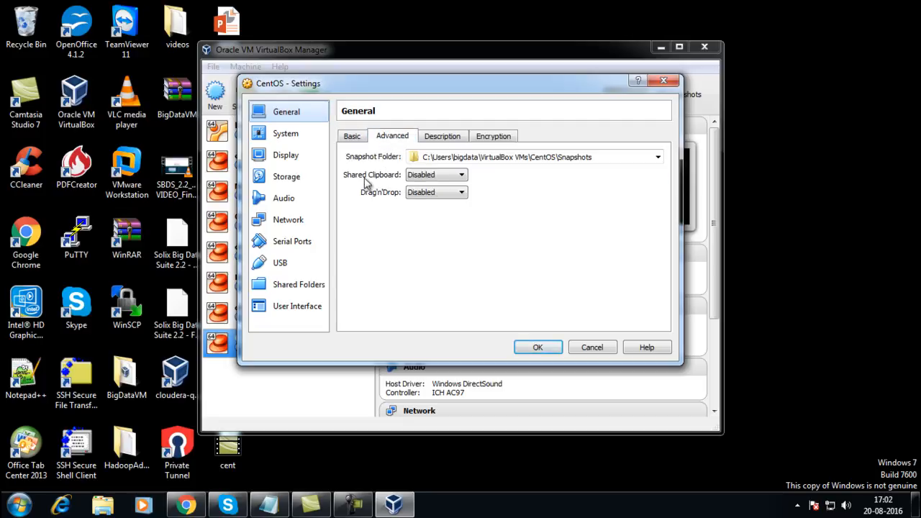
left_click(461, 176)
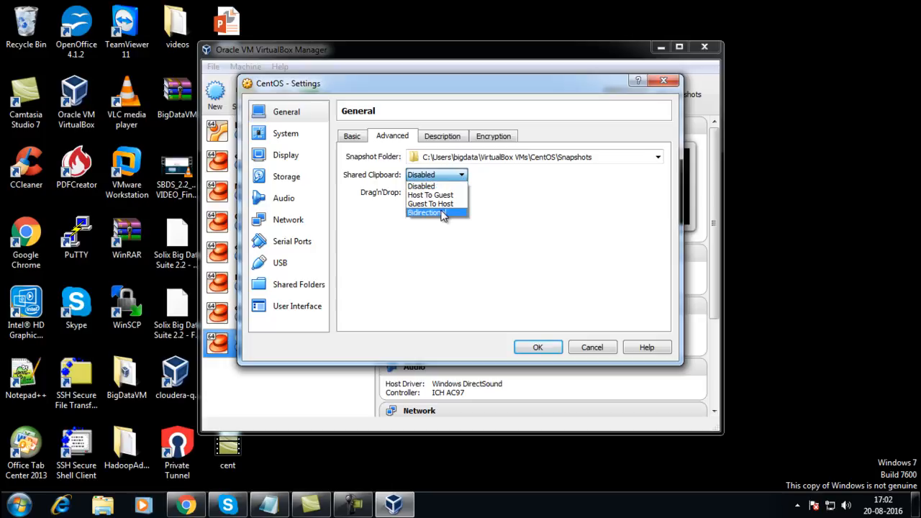
left_click(441, 213)
left_click(443, 193)
left_click(440, 231)
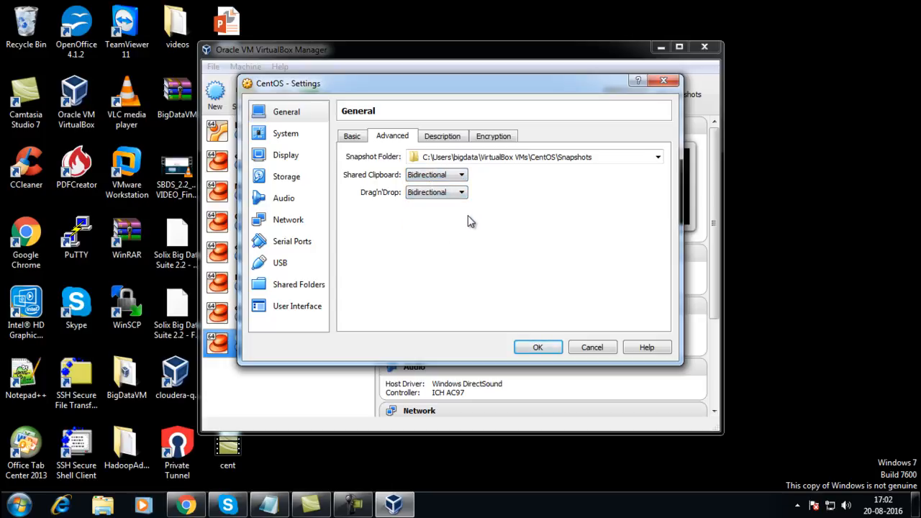
- Enable 3D Acceleration in the Display settings
left_click(281, 140)
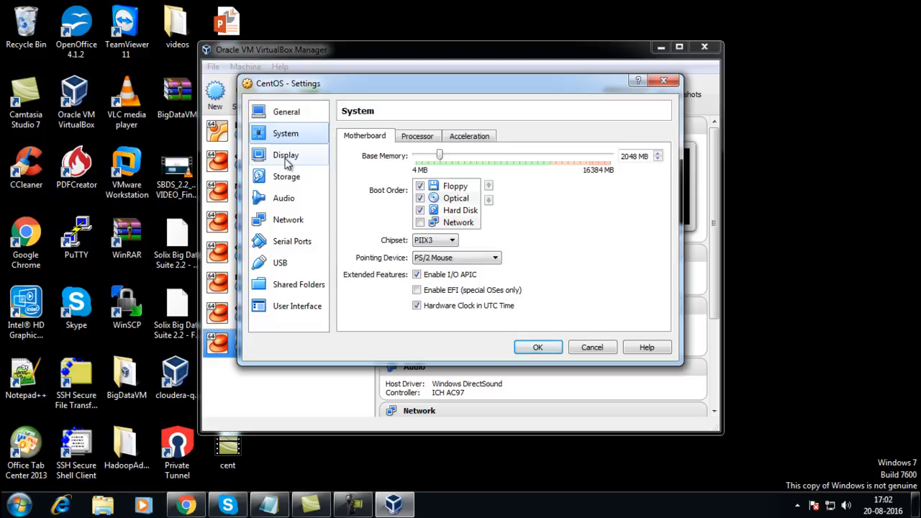
left_click(288, 158)
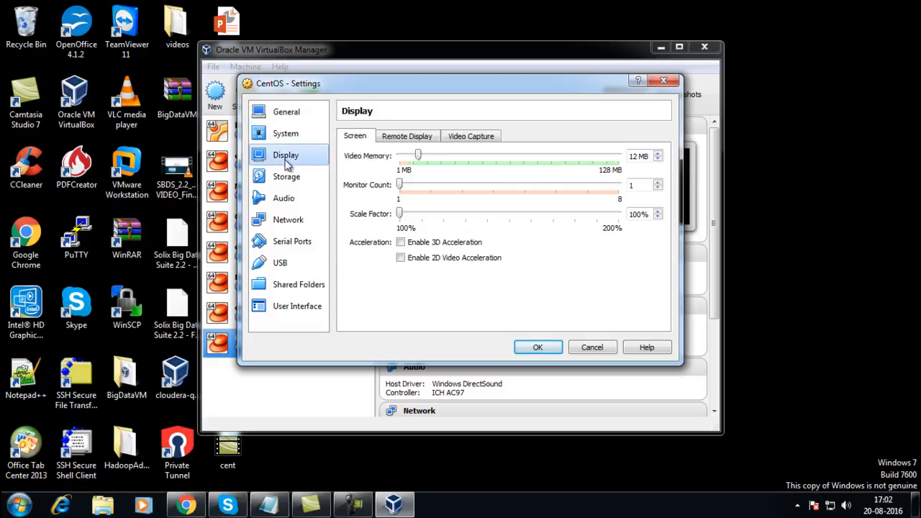
left_click(401, 244)
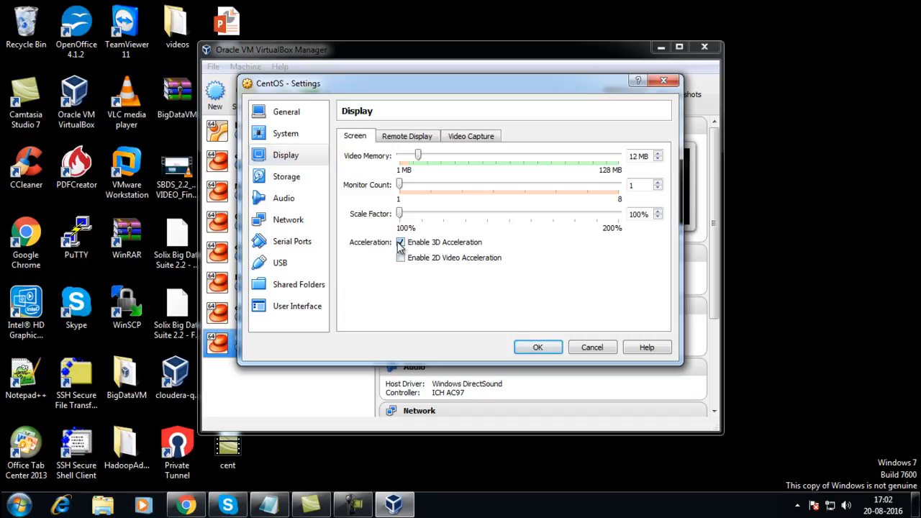
- Add an optical drive on Controller: IDE holding the CentOS-6.6-x86_64-bin-DVD1 ISO
left_click(289, 183)
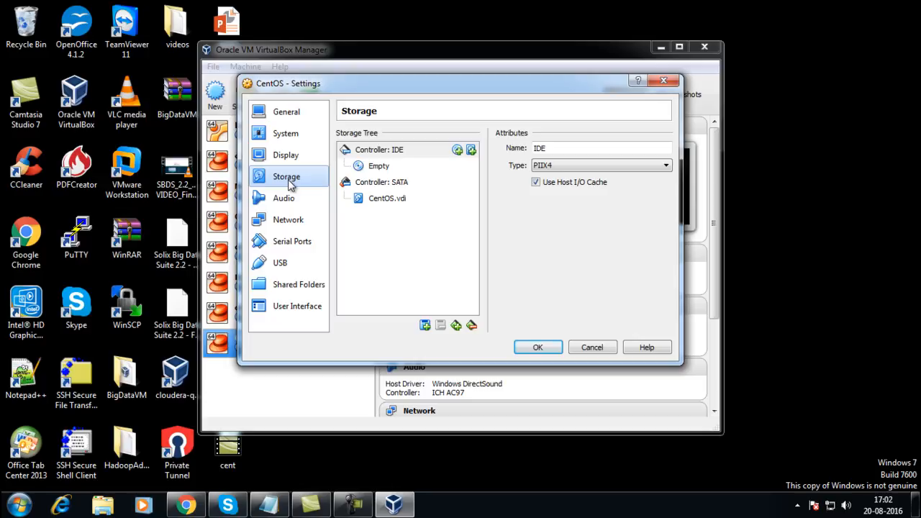
left_click(458, 151)
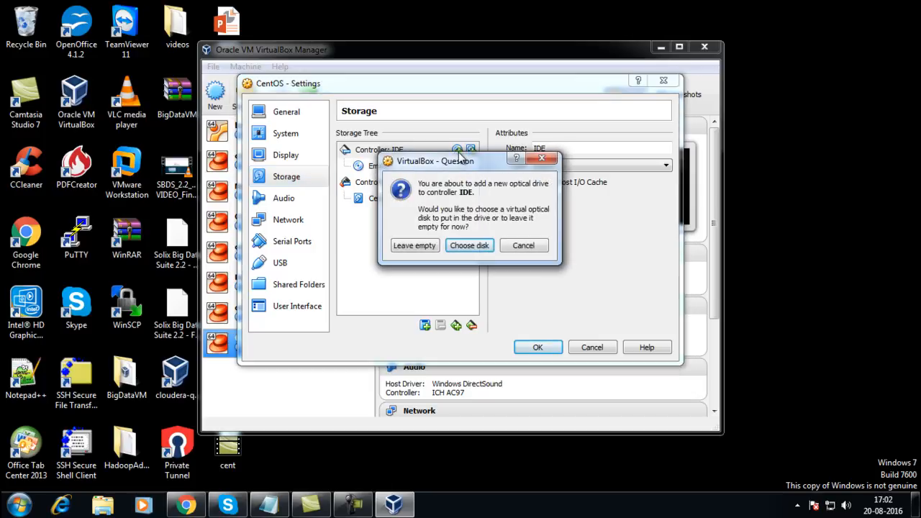
left_click(458, 245)
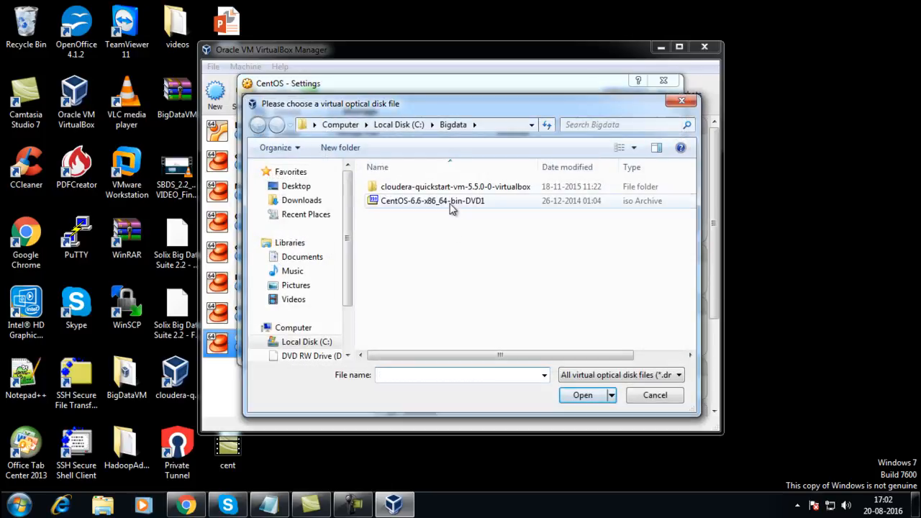
left_click(452, 207)
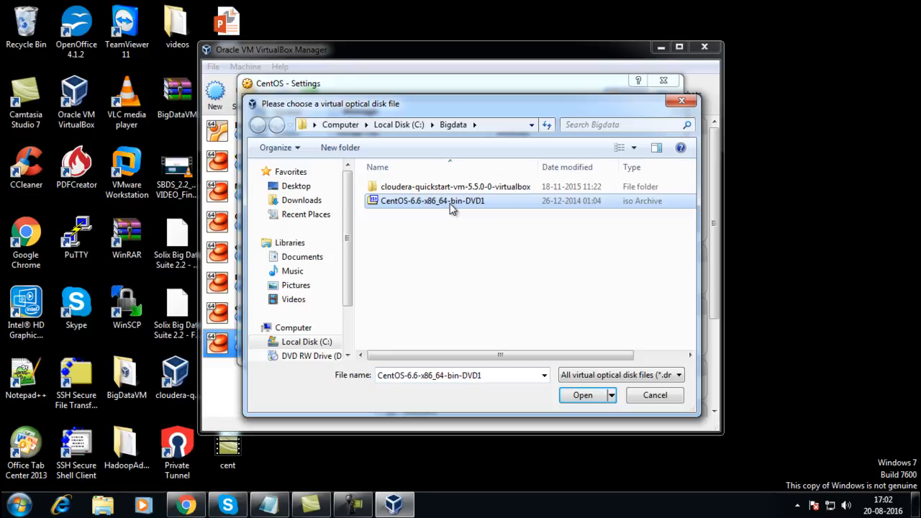
left_click(581, 396)
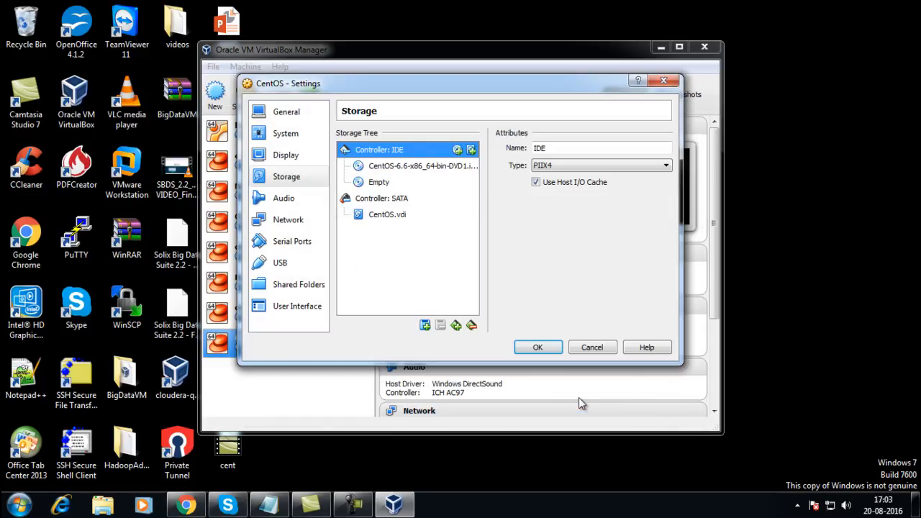
- Remove the empty optical drive attachment from the storage list
left_click(375, 183)
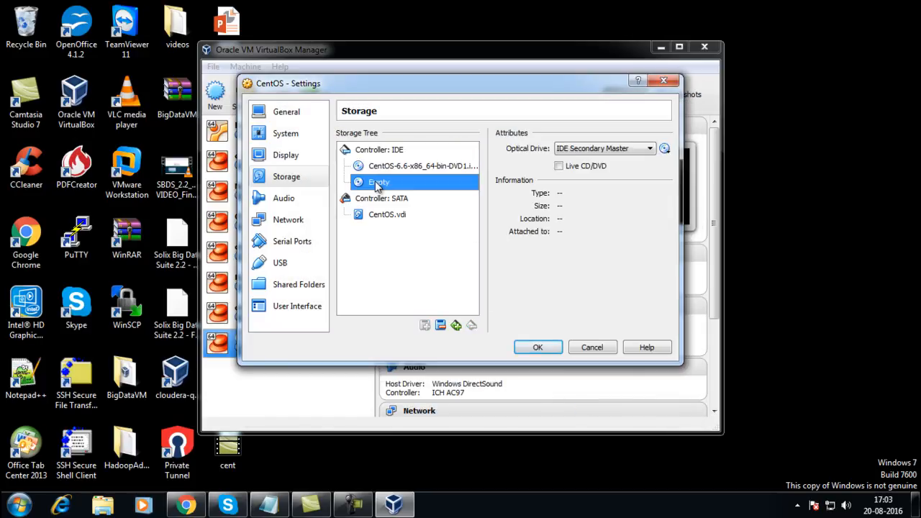
right_click(371, 186)
left_click(417, 257)
right_click(414, 182)
left_click(432, 190)
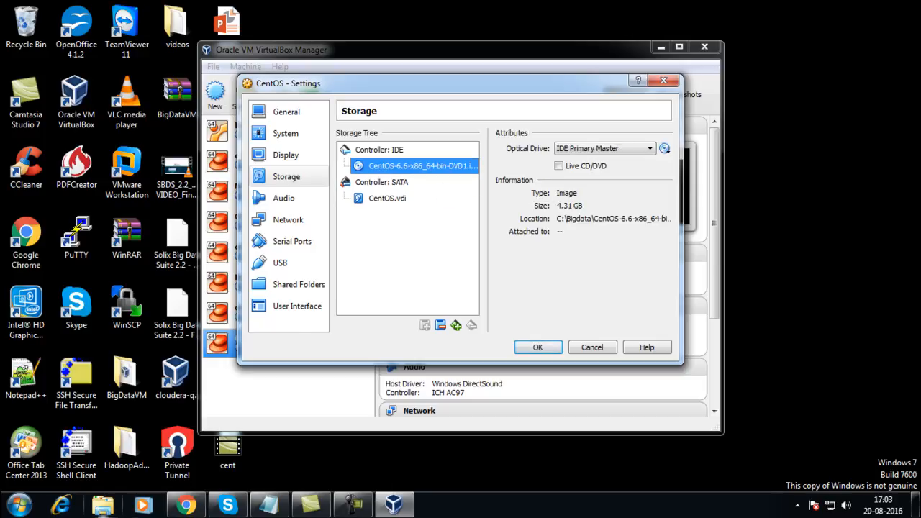
left_click(172, 506)
- Search 'centos' in a new Chrome tab and go to the centos.org download page
key("ctrl+t")
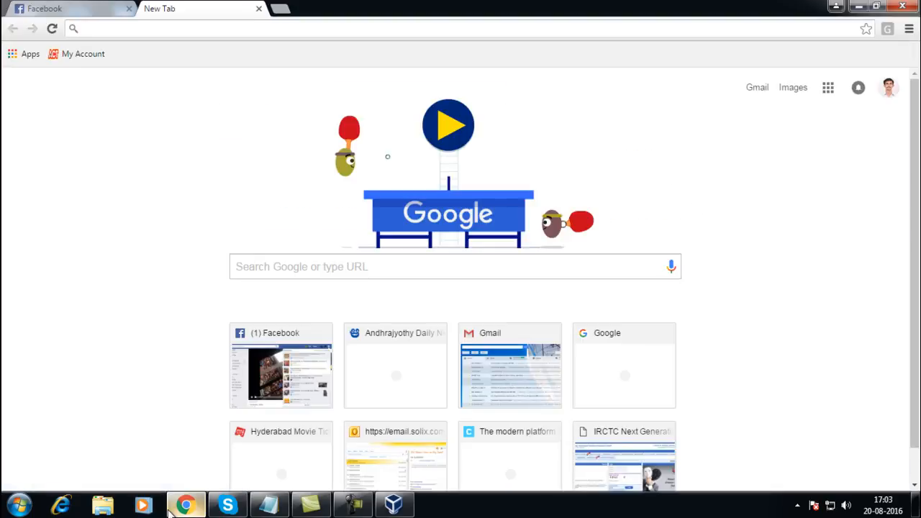
type("centos.org")
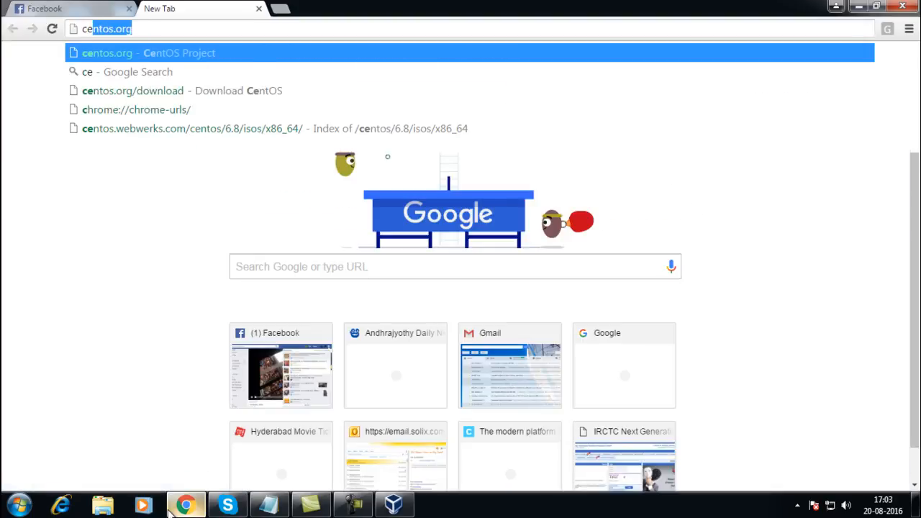
key("Return")
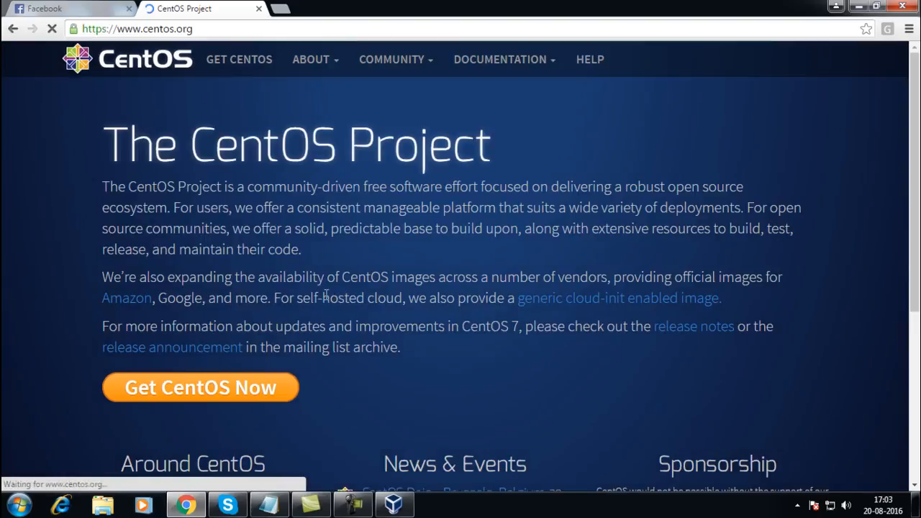
scroll(328, 311, "down", 3)
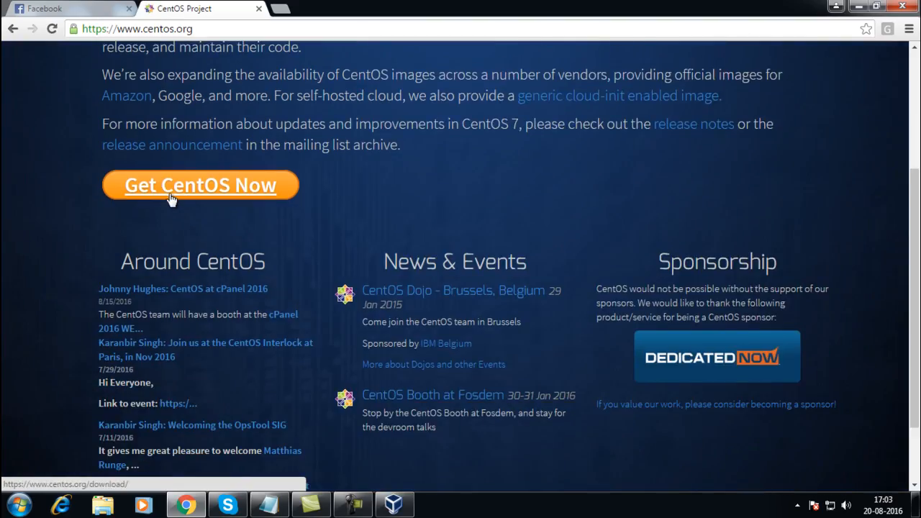
scroll(232, 228, "up", 3)
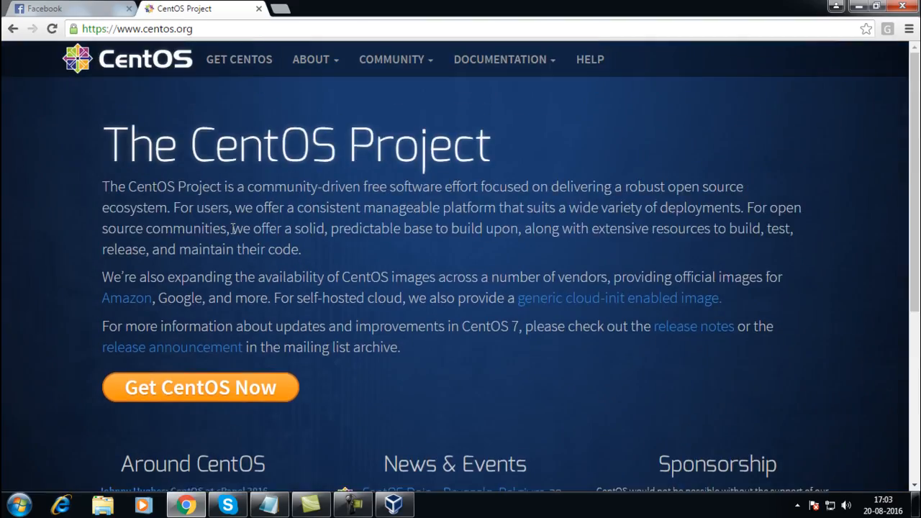
left_click(211, 396)
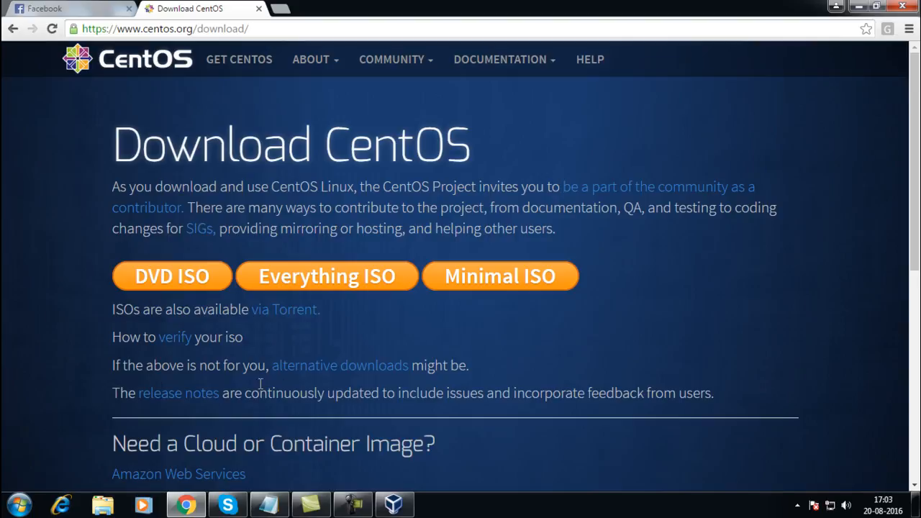
- Follow 'alternative downloads' and pick x86_64 in the CentOS 6.8 row
left_click(303, 370)
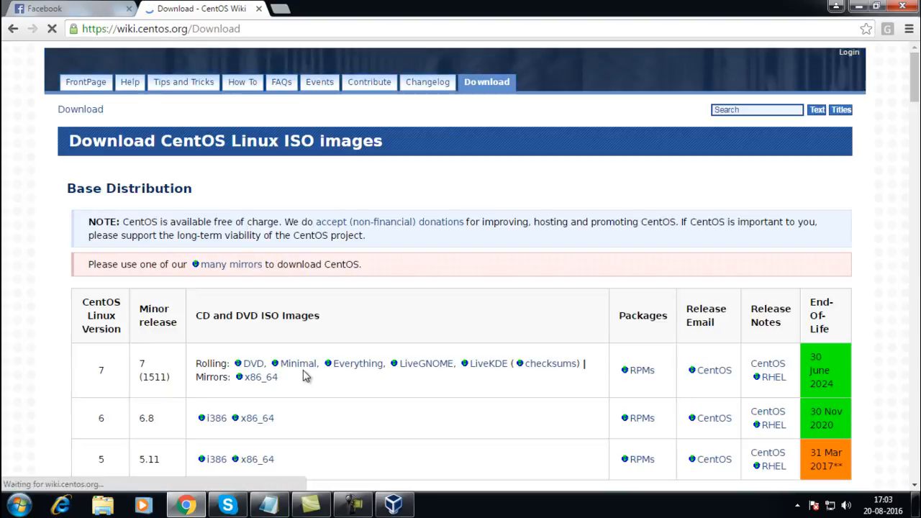
scroll(303, 370, "down", 1)
scroll(303, 370, "down", 1)
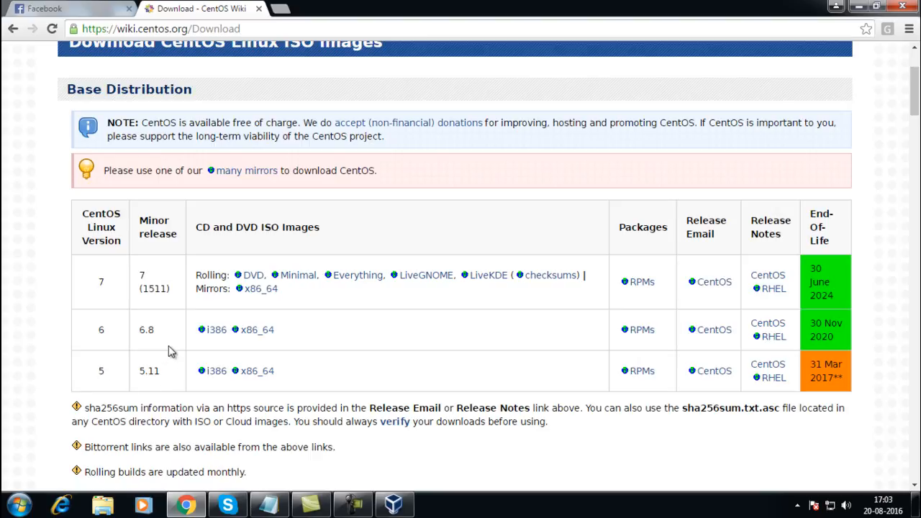
left_click(256, 335)
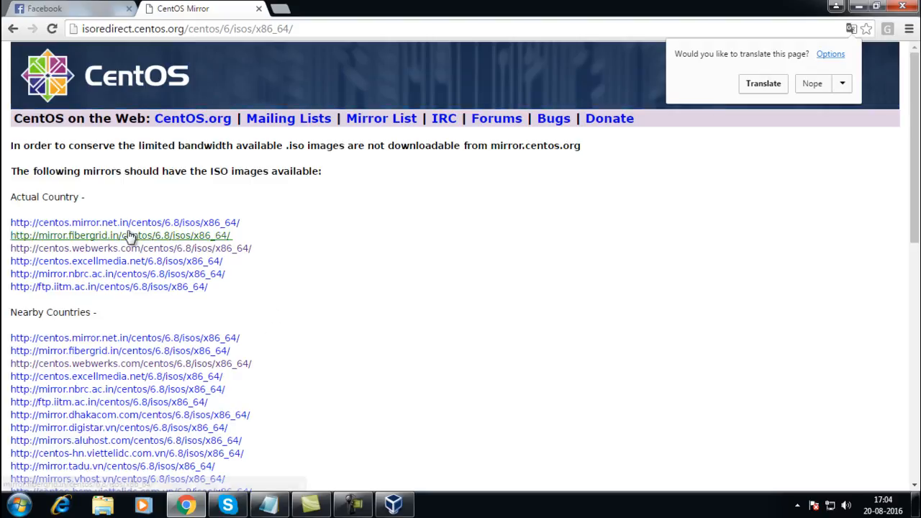
- Open the centos.mirror.net.in index of /centos/6.8/isos/x86_64 from the first mirror
left_click(88, 225)
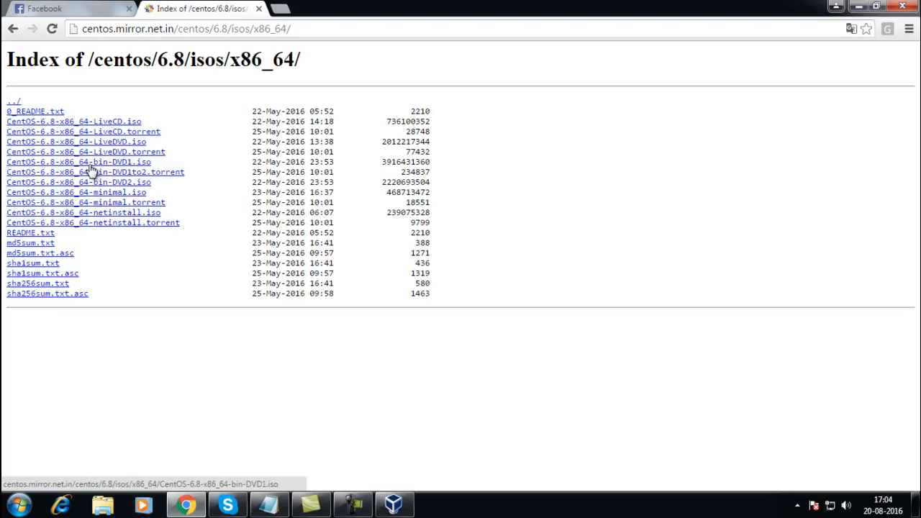
key("super+e")
- Confirm CentOS-6.6-x86_64-bin-DVD1 (4.31 GB) is in C:\Bigdata, then close Explorer
double_click(479, 190)
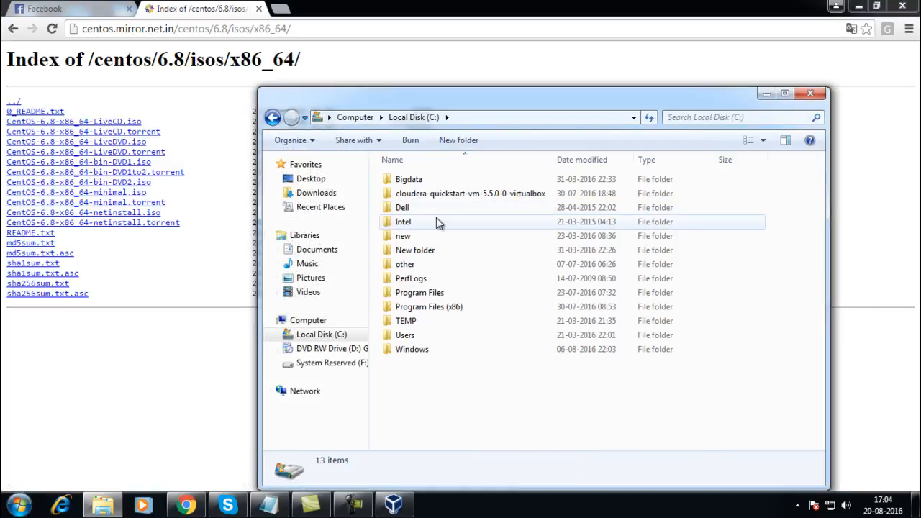
double_click(443, 181)
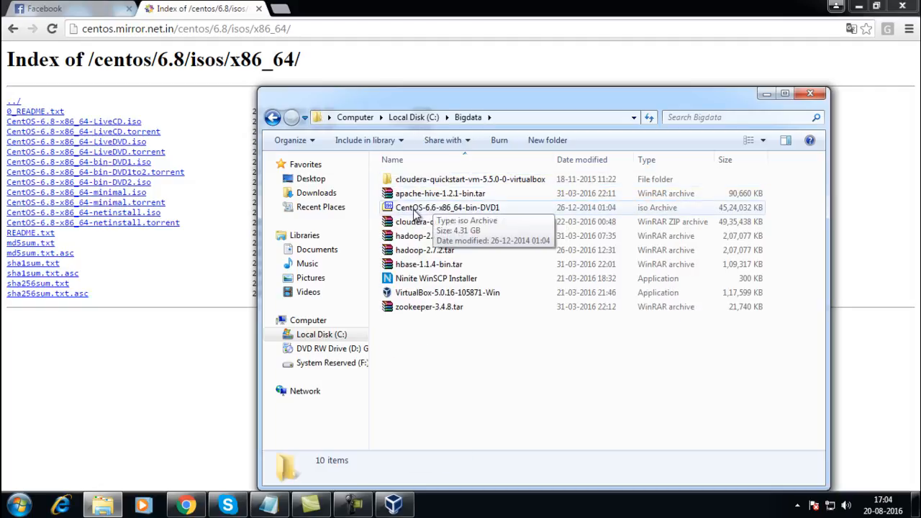
left_click(417, 209)
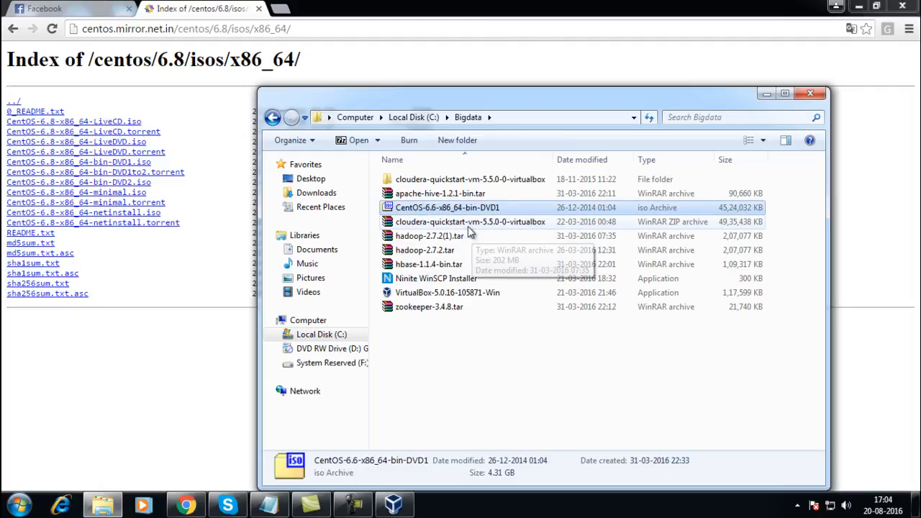
left_click(809, 95)
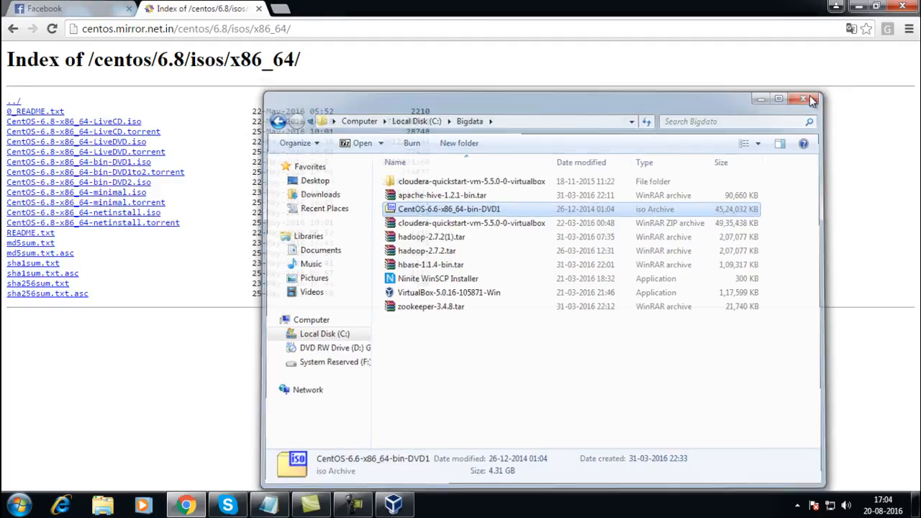
left_click(395, 506)
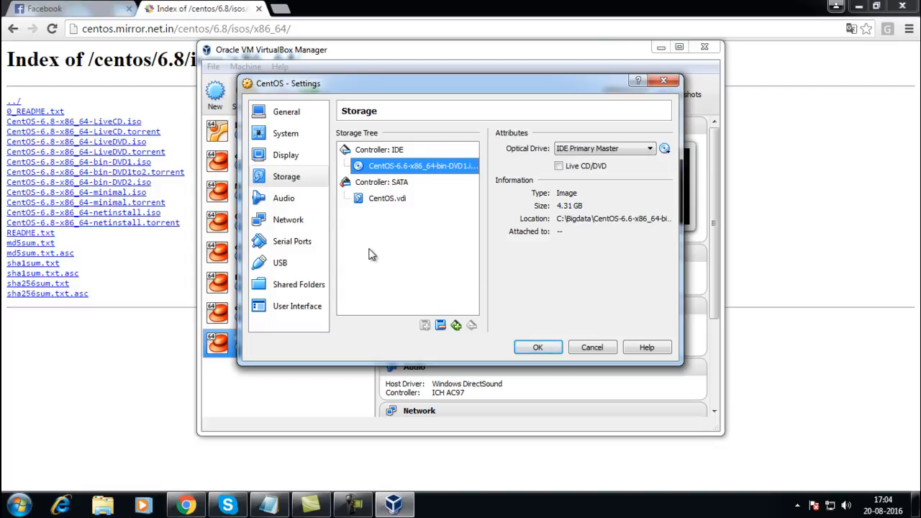
- Set the CentOS VM's network adapter to Bridged Adapter on the Realtek PCIe GBE Family Controller and save
left_click(282, 228)
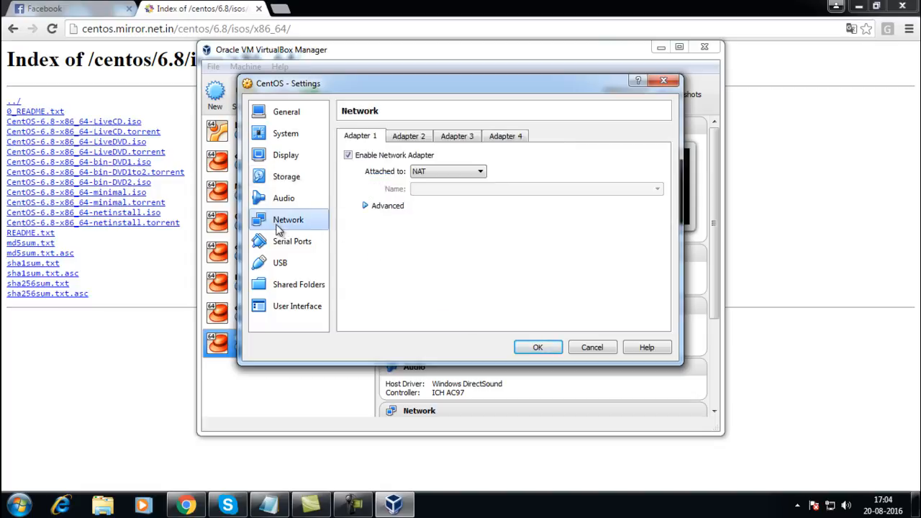
left_click(441, 172)
left_click(455, 210)
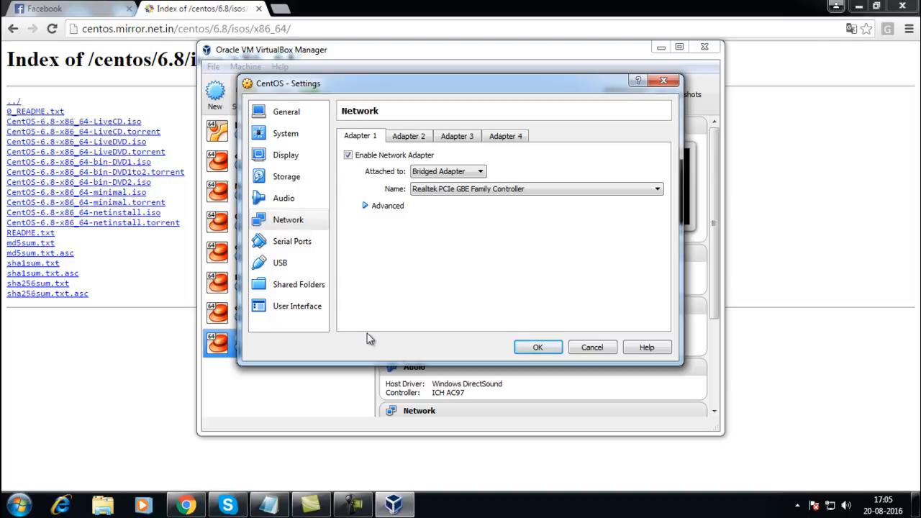
left_click(536, 347)
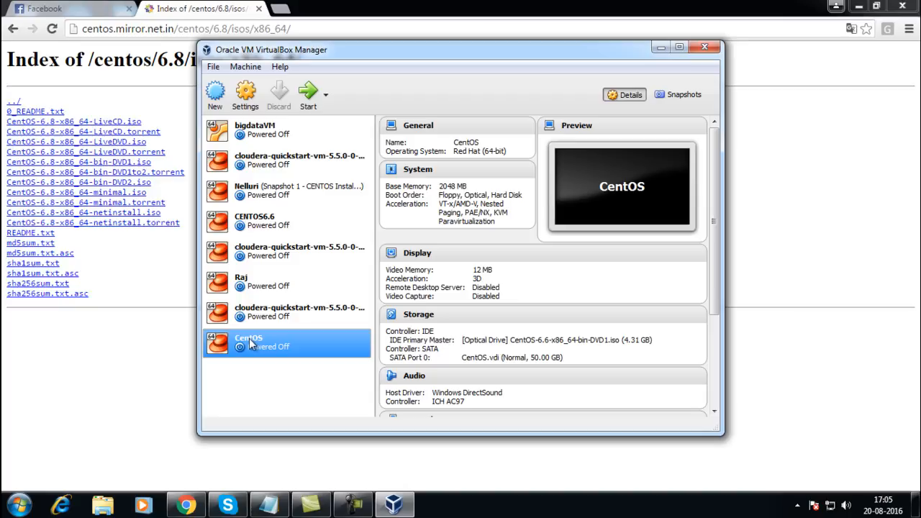
- Start the CentOS VM full-screen and boot 'Install or upgrade an existing system'
left_click(312, 105)
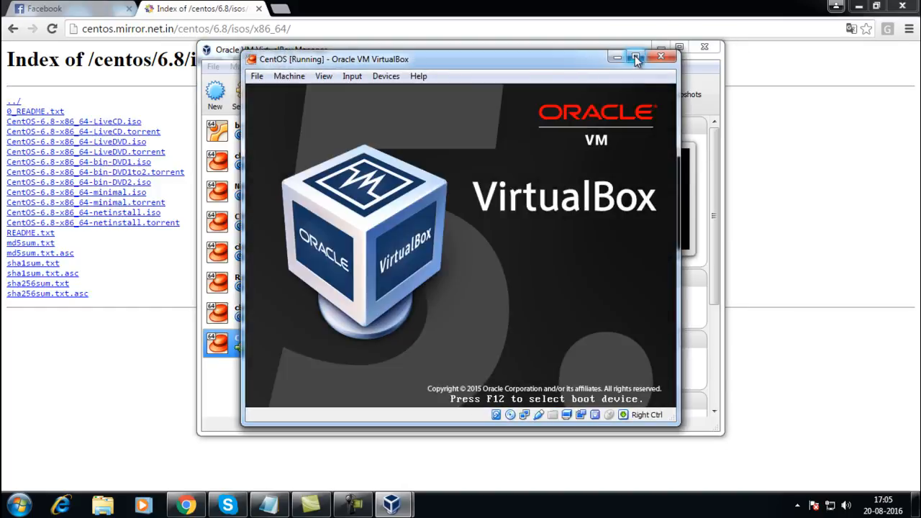
left_click(635, 57)
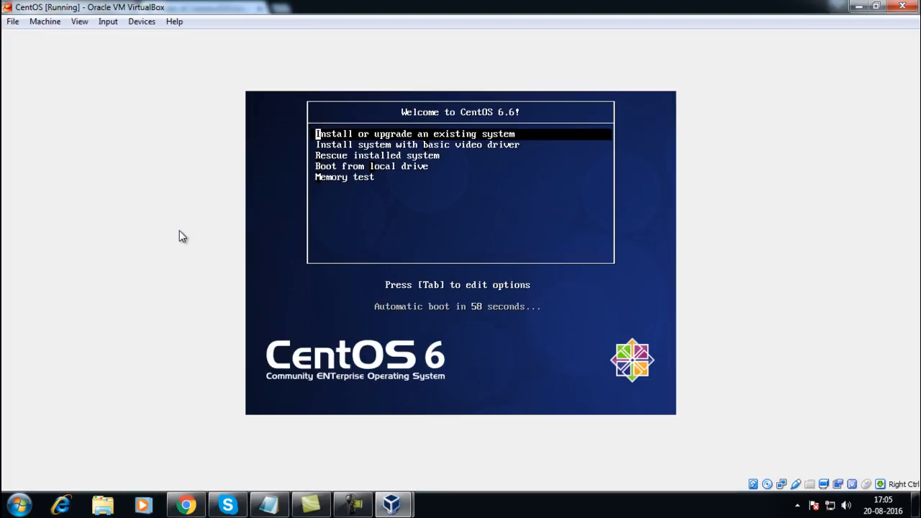
left_click(365, 226)
key("ctrl+f")
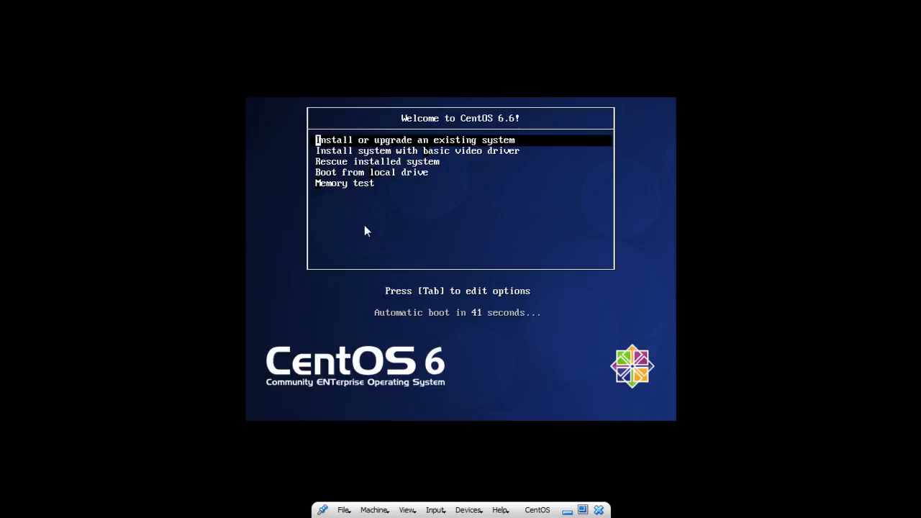
key("Return")
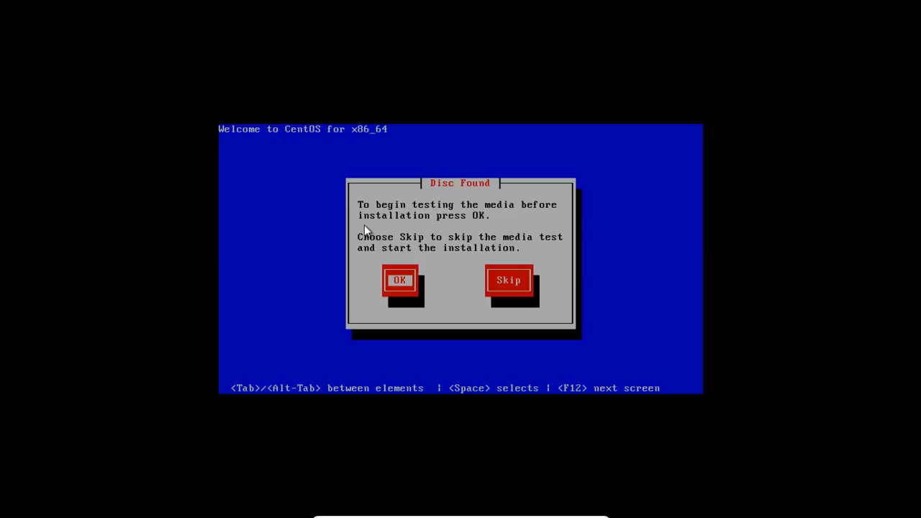
- Skip the media test, then accept the welcome page, English language and U.S. English keyboard
key("Tab")
key("Return")
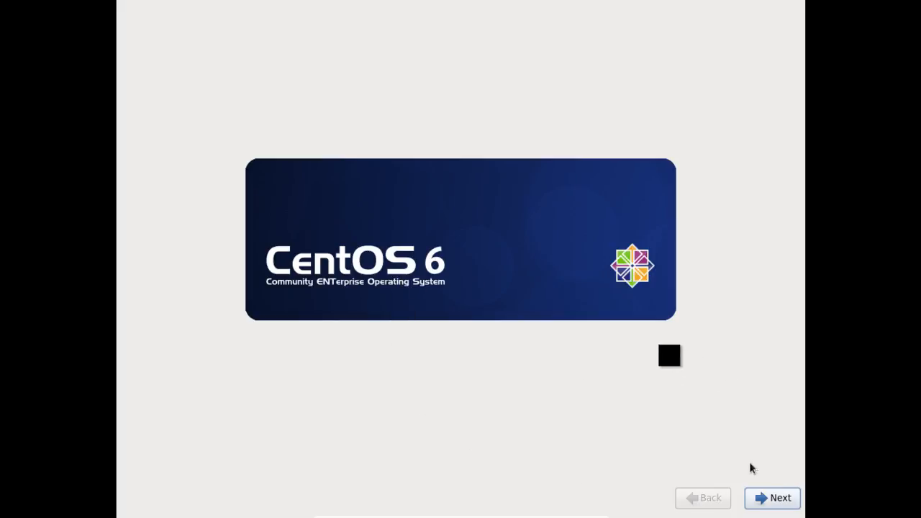
left_click(775, 497)
left_click(775, 498)
left_click(774, 498)
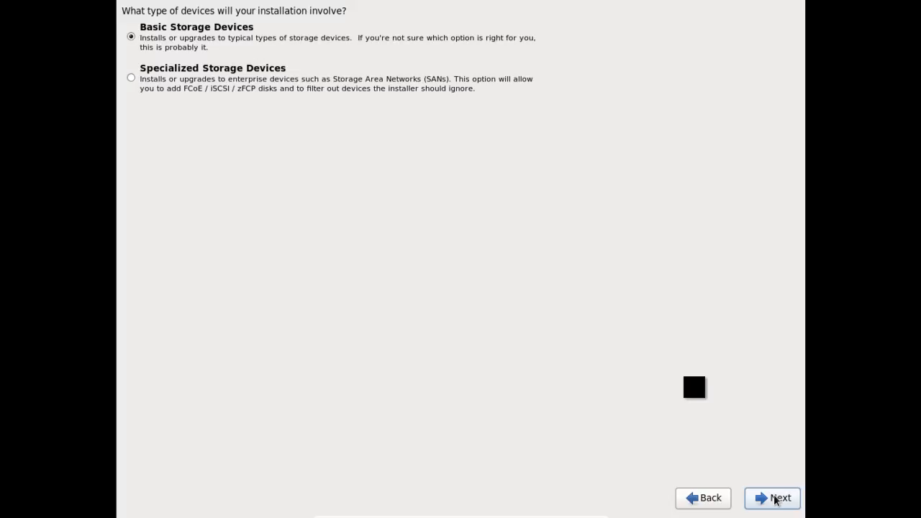
- Continue with Basic Storage Devices and choose 'Yes, discard any data' for the virtual disk
left_click(776, 498)
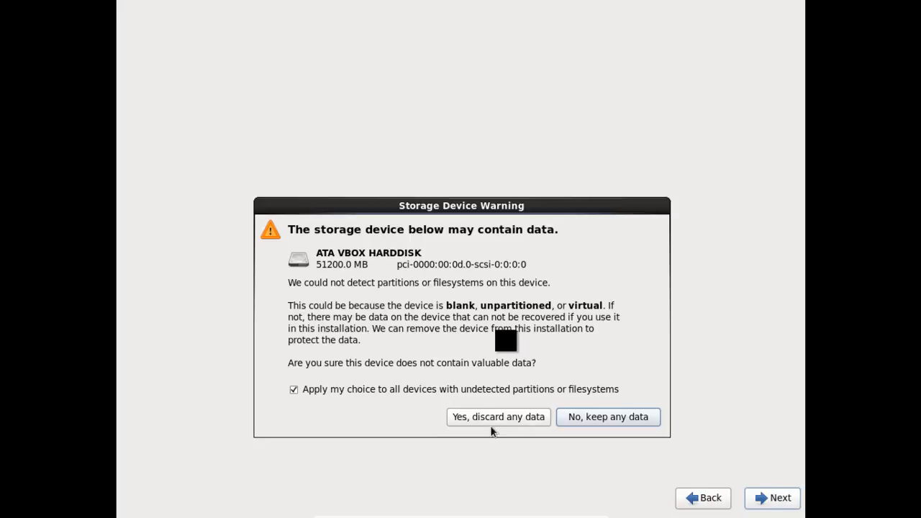
left_click(489, 418)
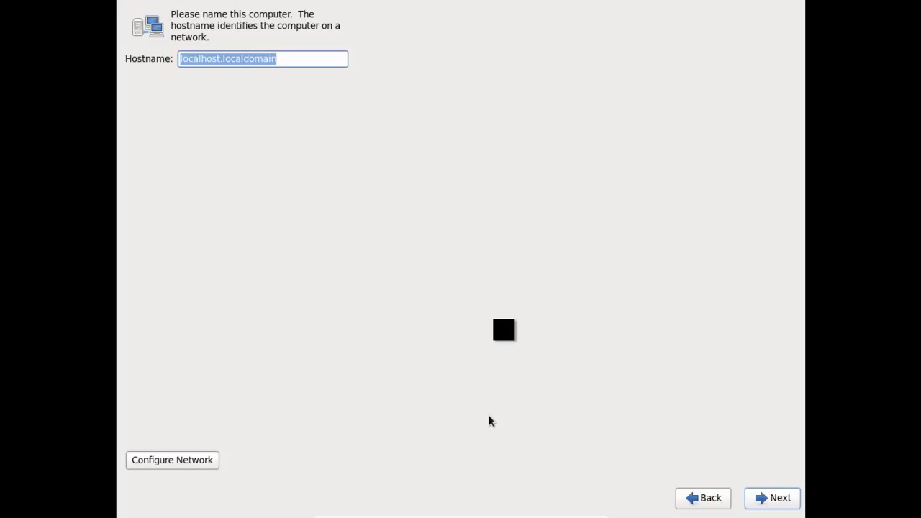
- Enter centos.bigdata.com as the hostname, correcting the typos
type("apache.nbog")
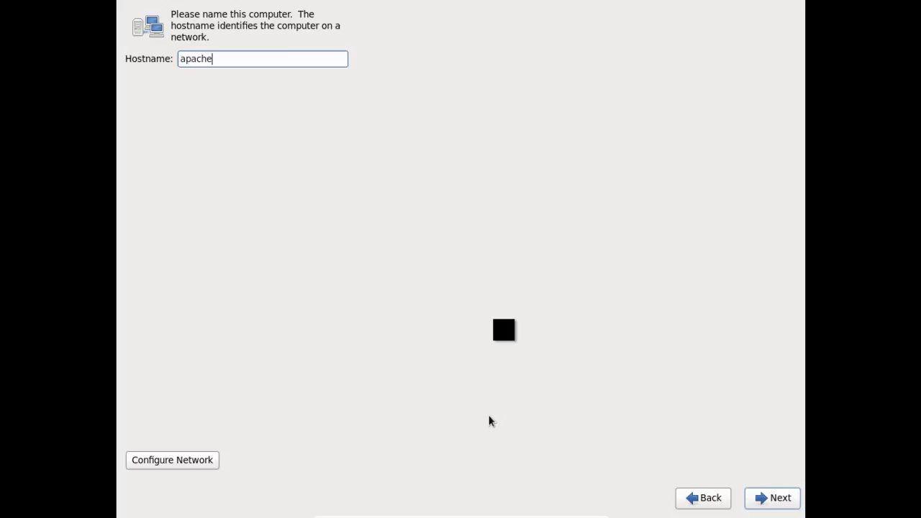
key("BackSpace")
key("BackSpace")
key("BackSpace")
key("BackSpace")
key("BackSpace")
key("BackSpace")
key("BackSpace")
key("BackSpace")
key("BackSpace")
key("BackSpace")
key("BackSpace")
type("centos.bigdata.comn")
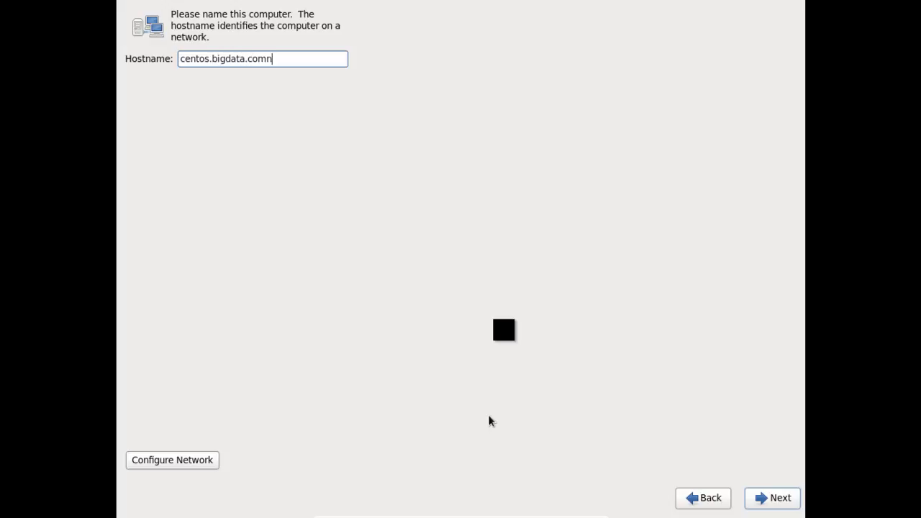
key("BackSpace")
- Set the System eth0 wired connection to connect automatically and apply the change
left_click(194, 464)
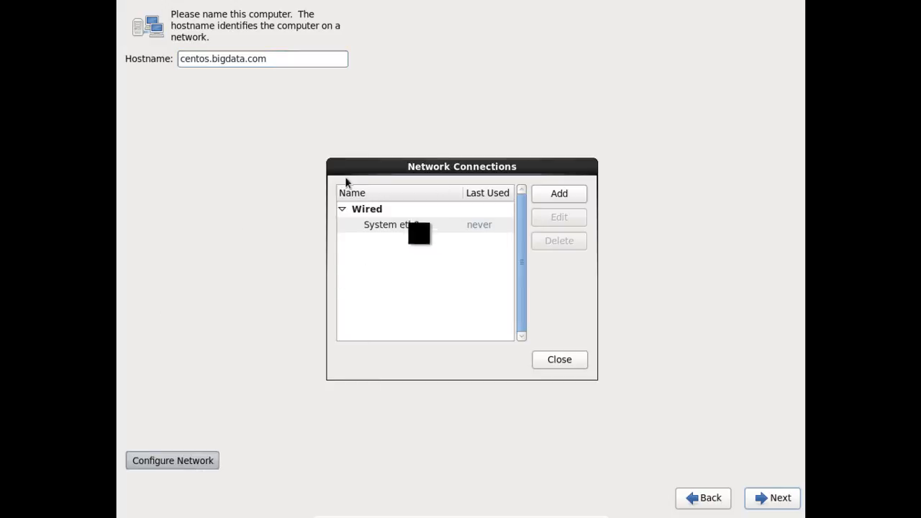
left_click(390, 225)
left_click(578, 219)
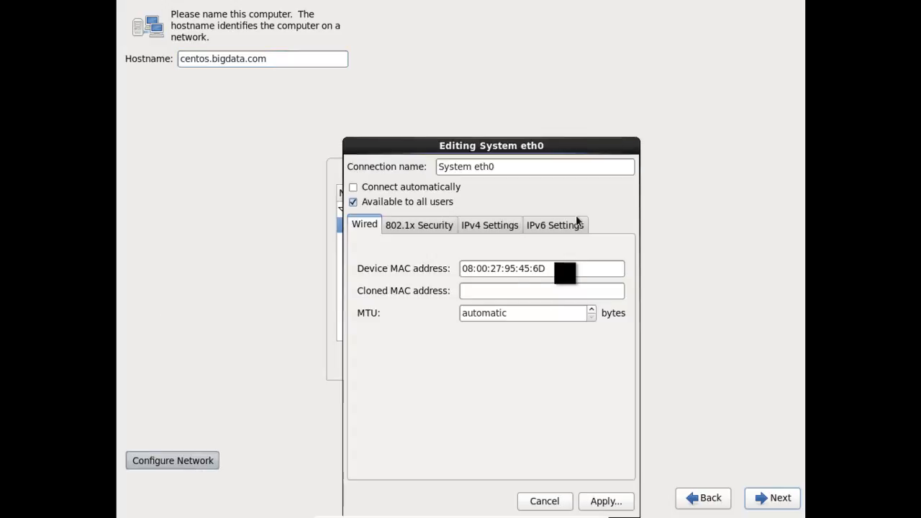
left_click(451, 189)
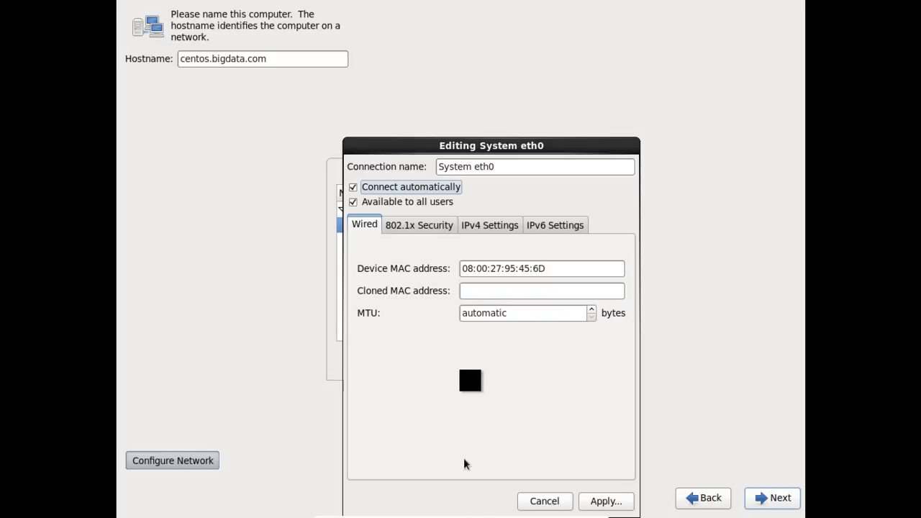
left_click(623, 498)
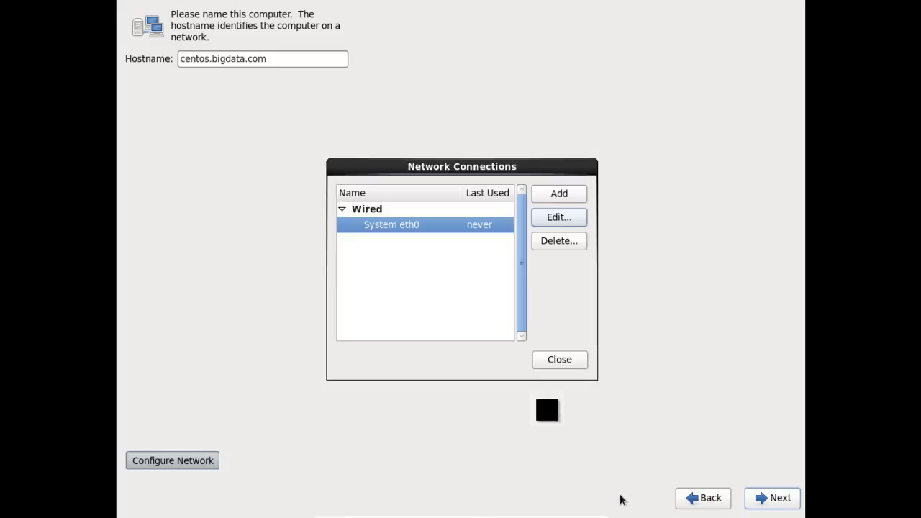
left_click(568, 361)
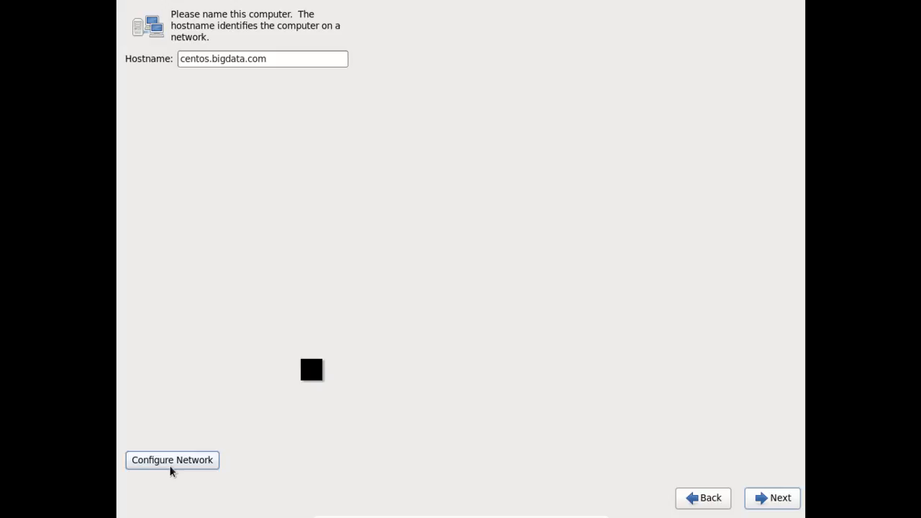
- Re-apply the System eth0 connection settings and close the Network Connections window
left_click(171, 467)
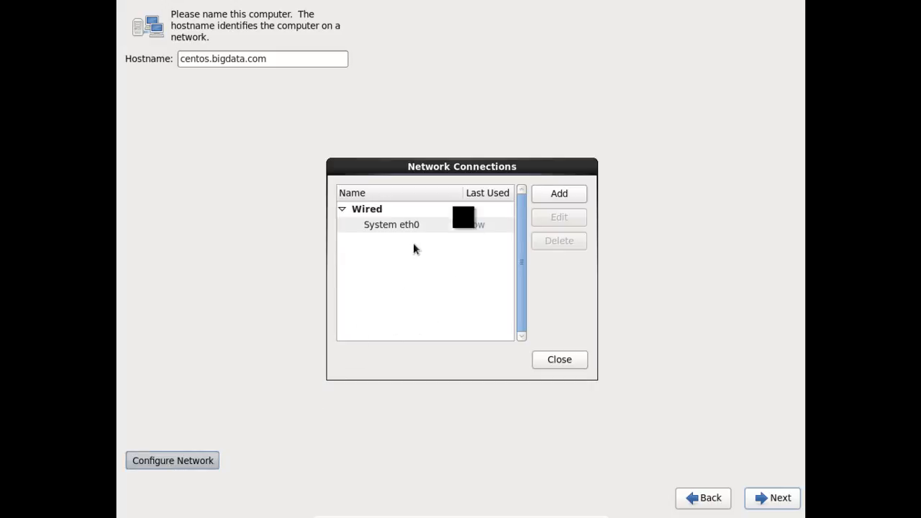
left_click(417, 226)
left_click(547, 218)
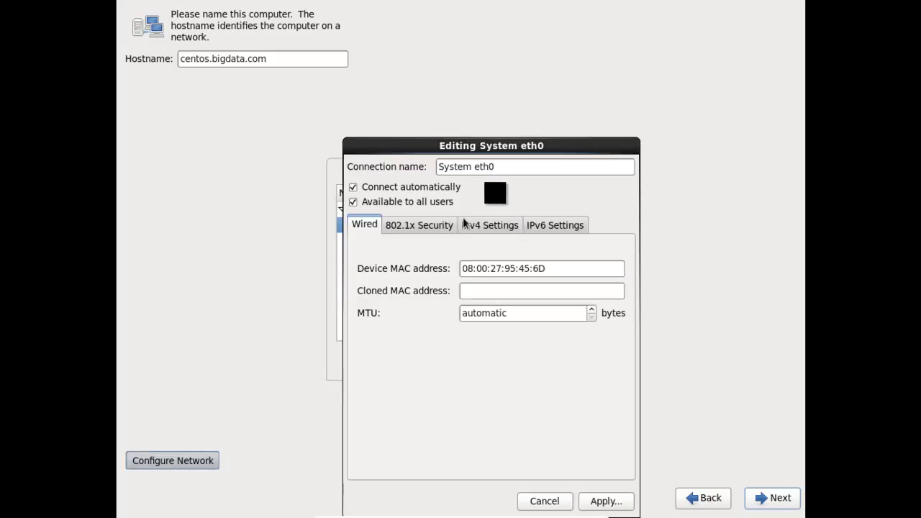
left_click(591, 501)
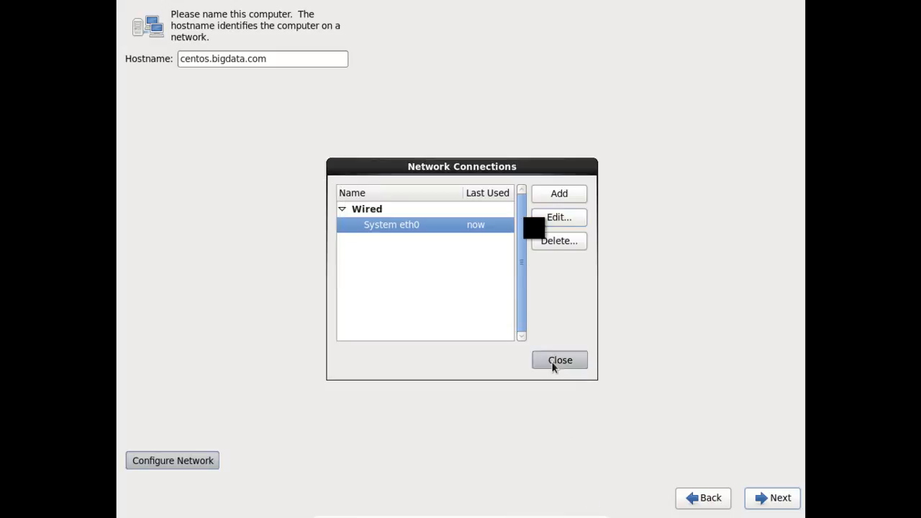
left_click(554, 364)
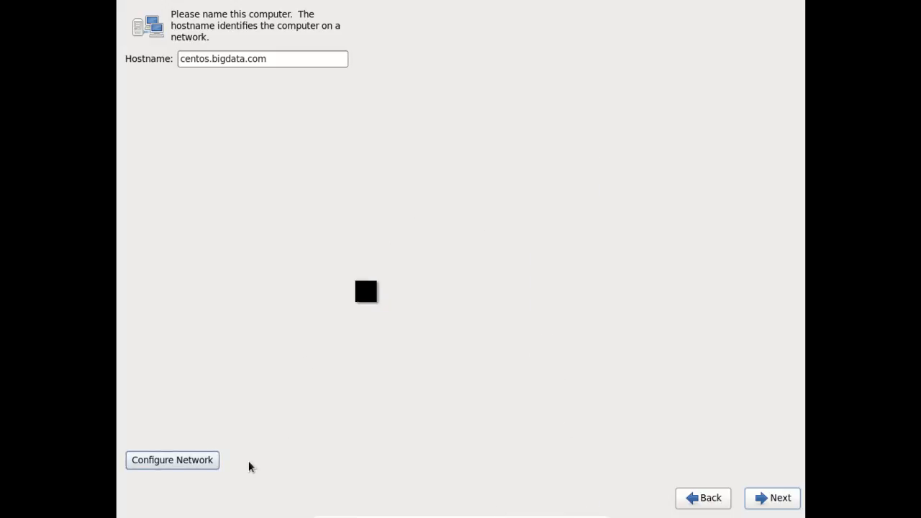
- Pick Kolkata on the world map so the time zone is Asia/Kolkata, then continue
left_click(782, 498)
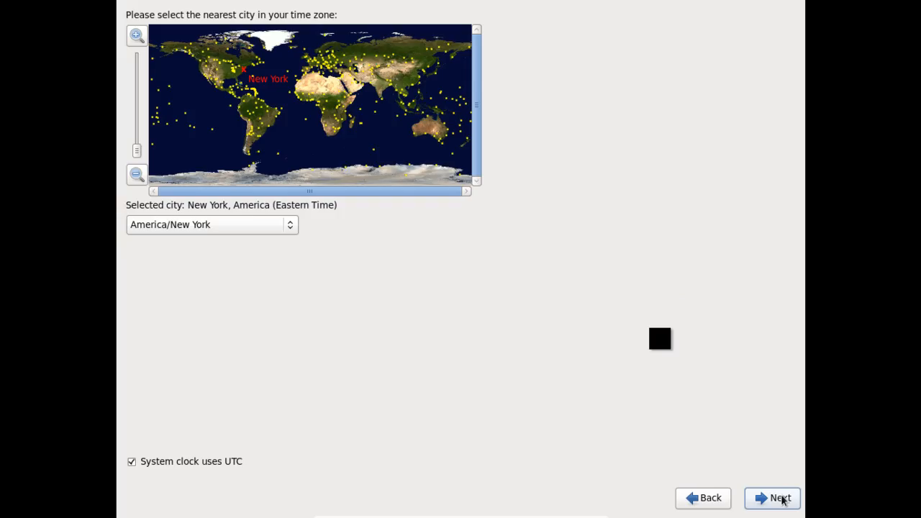
left_click(382, 94)
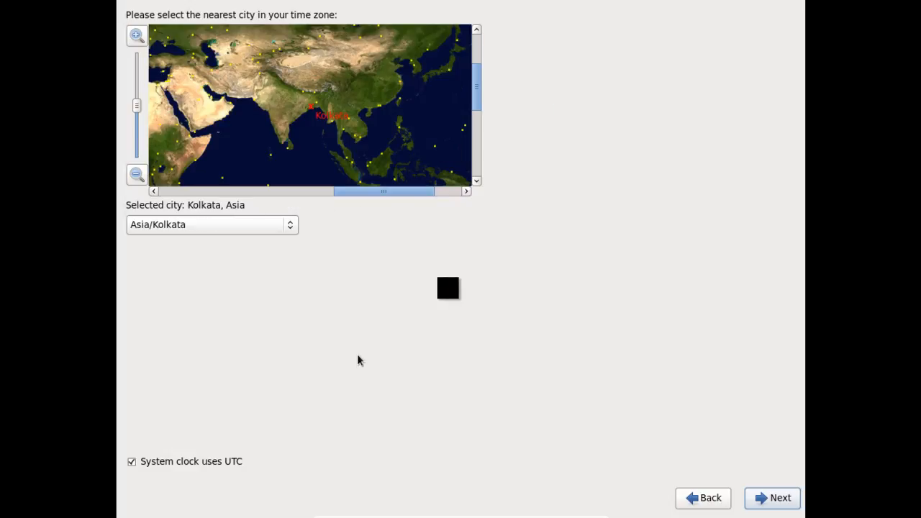
left_click(770, 498)
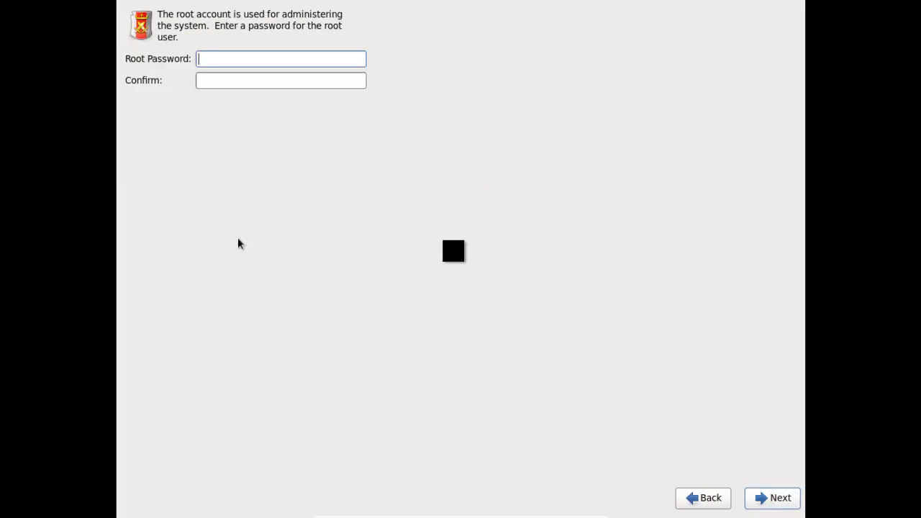
- Enter and confirm the root password, keeping it despite the weak-password warning
key("Tab")
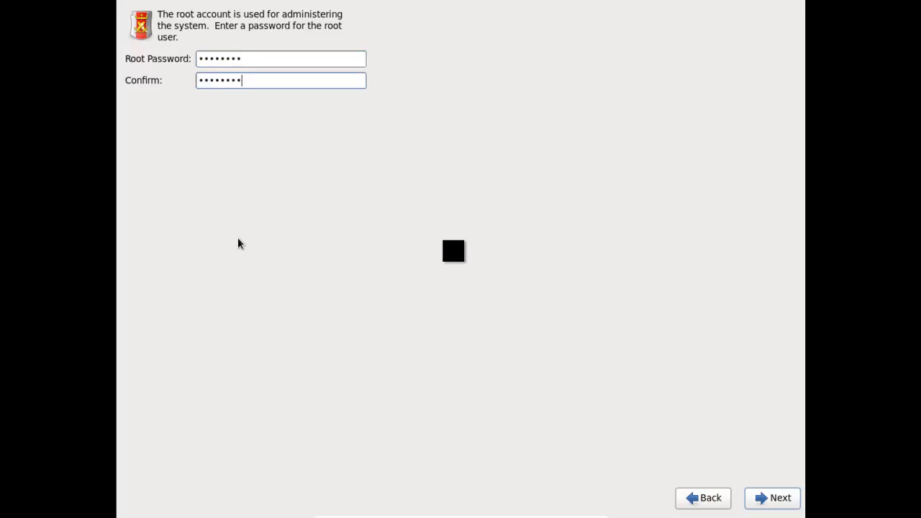
left_click(774, 498)
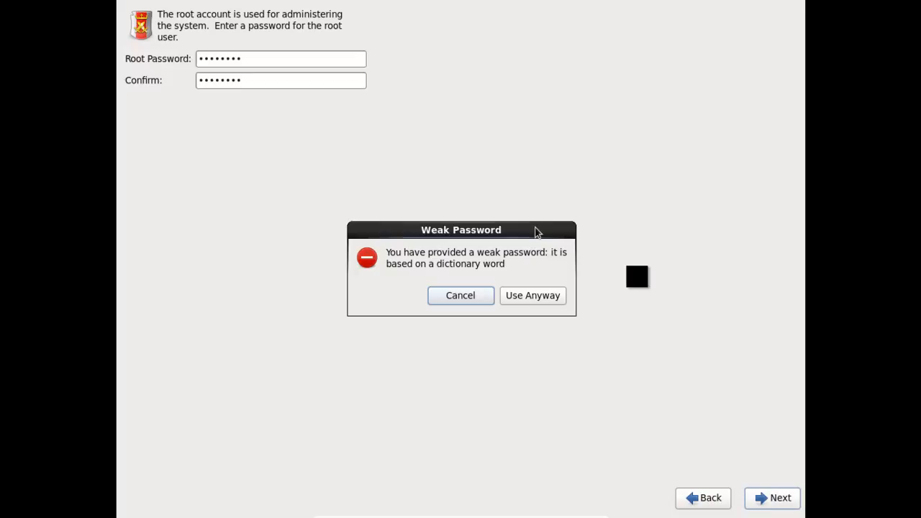
left_click(541, 298)
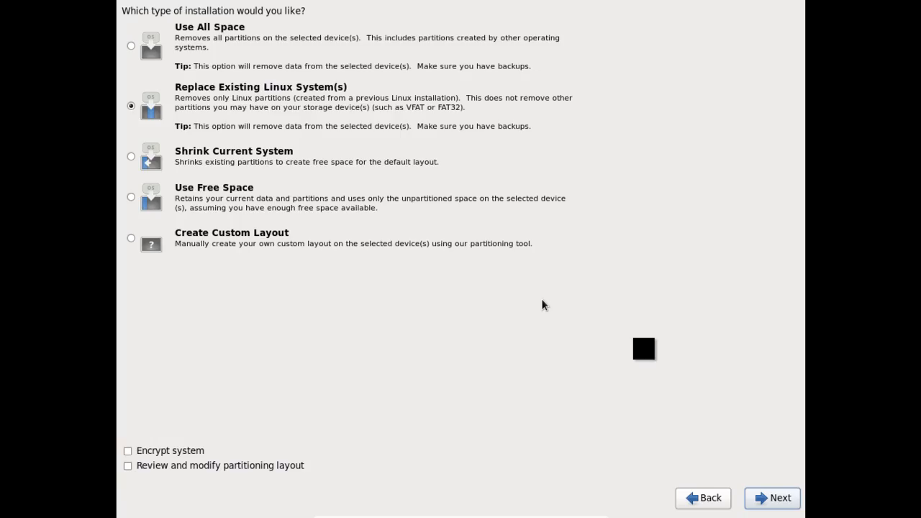
- Choose Use All Space and confirm writing the partition layout to disk
left_click(131, 46)
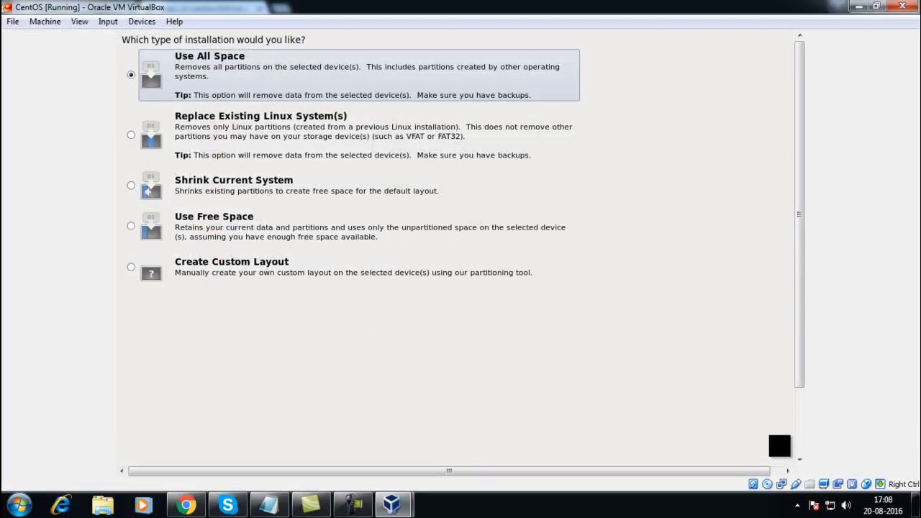
key("ctrl+f")
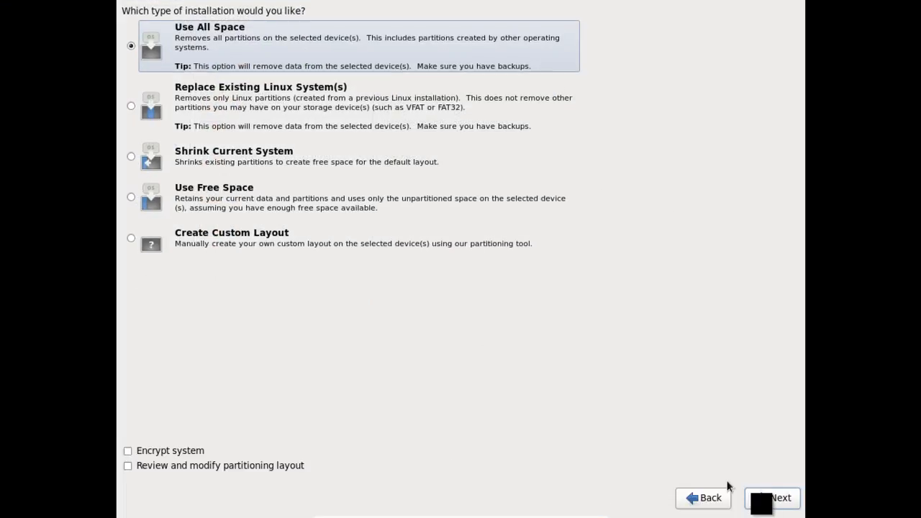
left_click(761, 502)
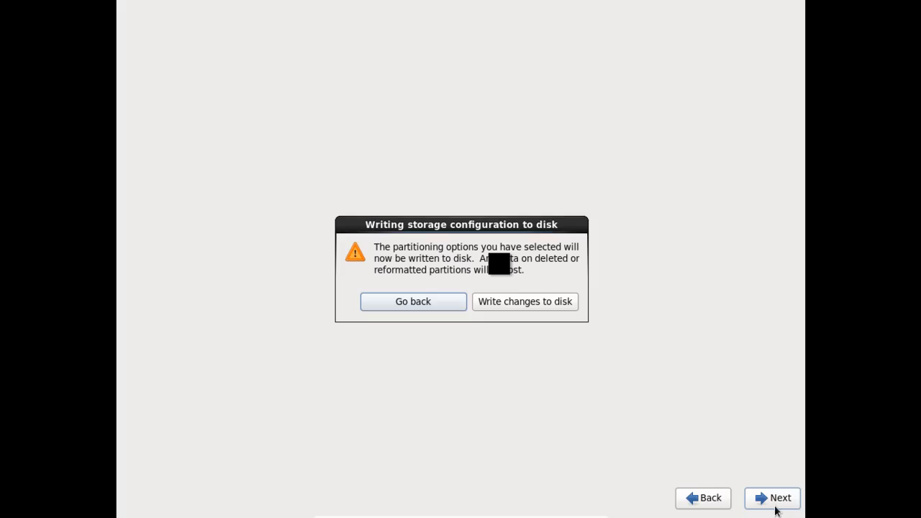
left_click(526, 302)
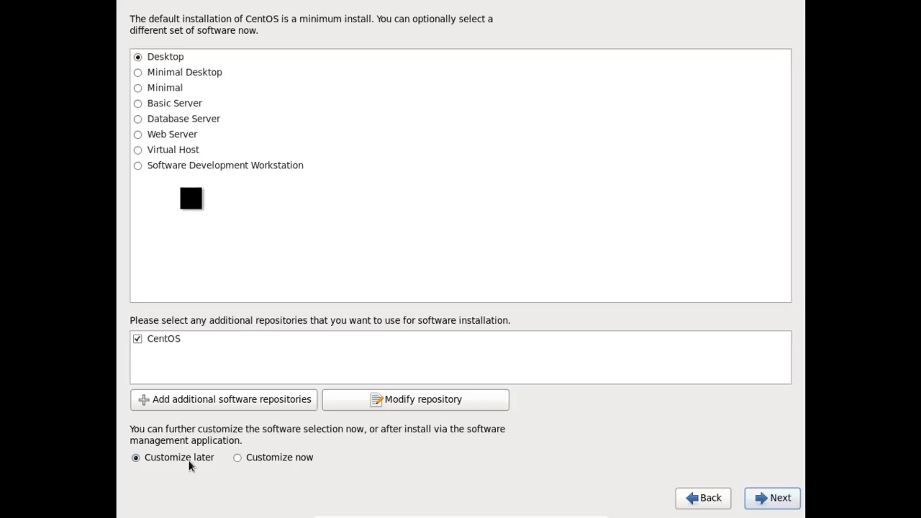
- Select Customize now for the software selection and continue to the package groups
left_click(237, 461)
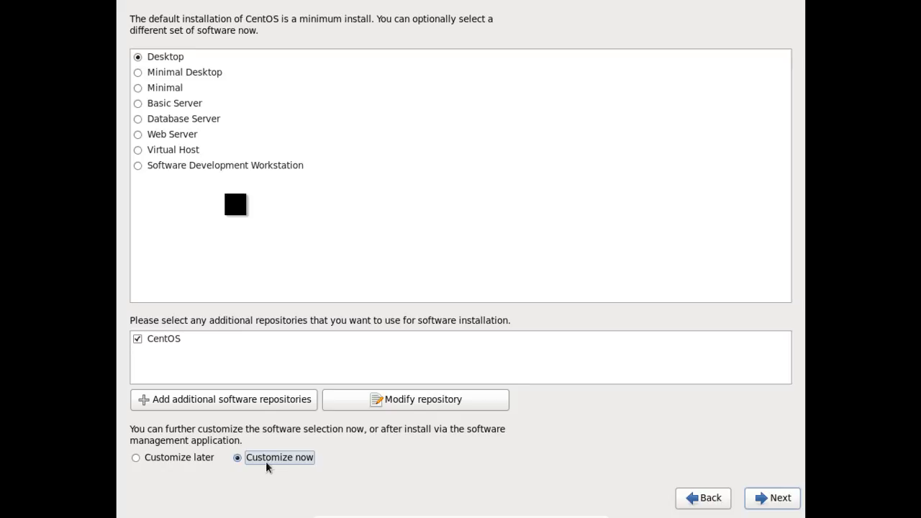
left_click(786, 502)
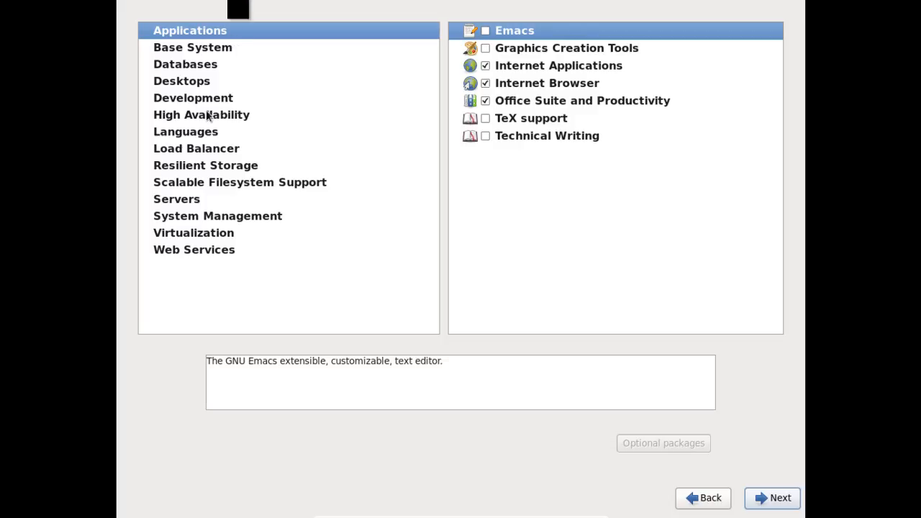
- Look over the Development and Servers package groups, then accept the selection to begin installing 1109 packages
left_click(165, 105)
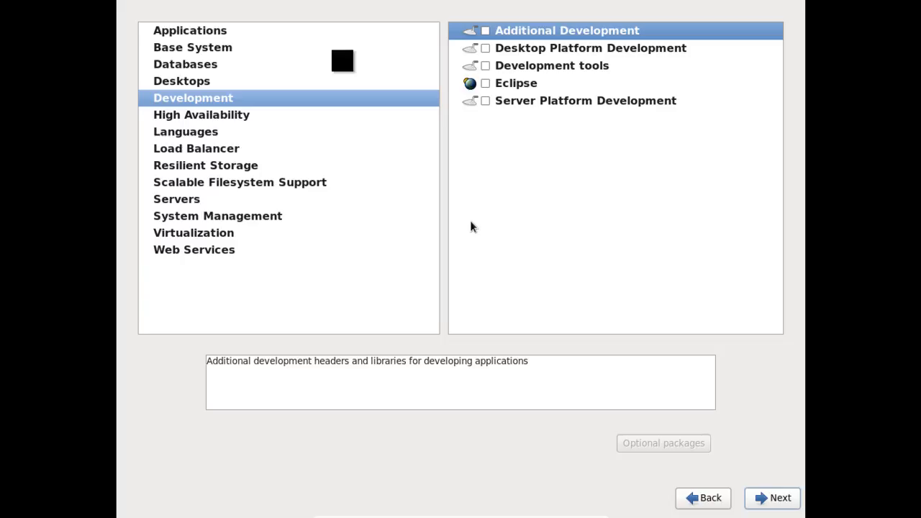
left_click(182, 204)
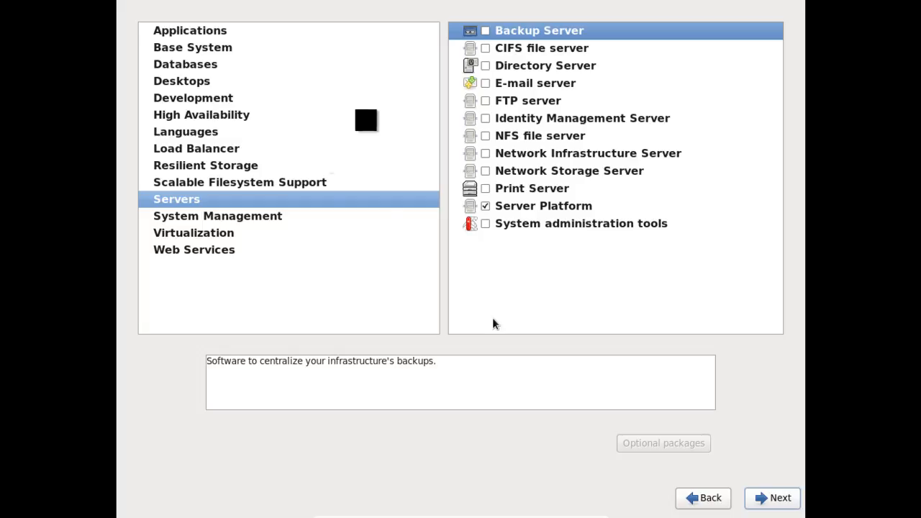
left_click(763, 497)
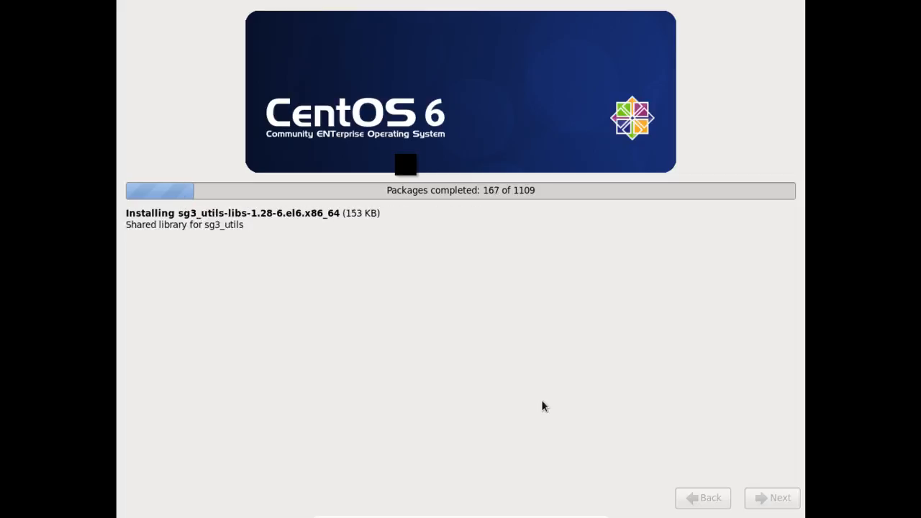
- Exit full screen to the windowed VM and adjust the window while packages install, reaching 1065 of 1109
key("ctrl+f")
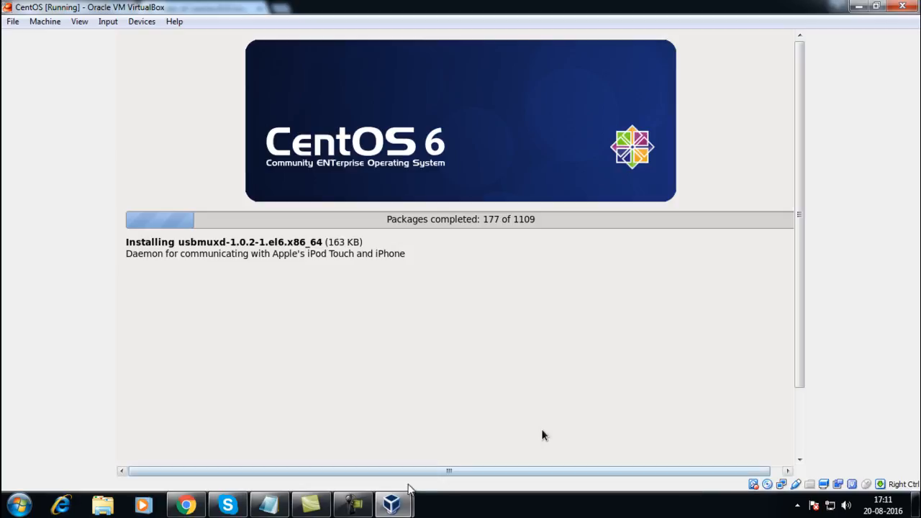
left_click(353, 504)
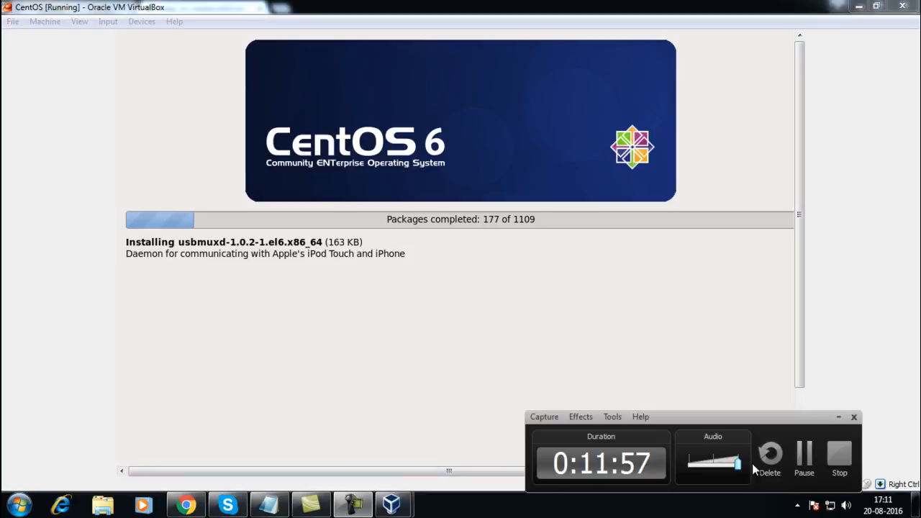
left_click_drag(737, 464, 668, 463)
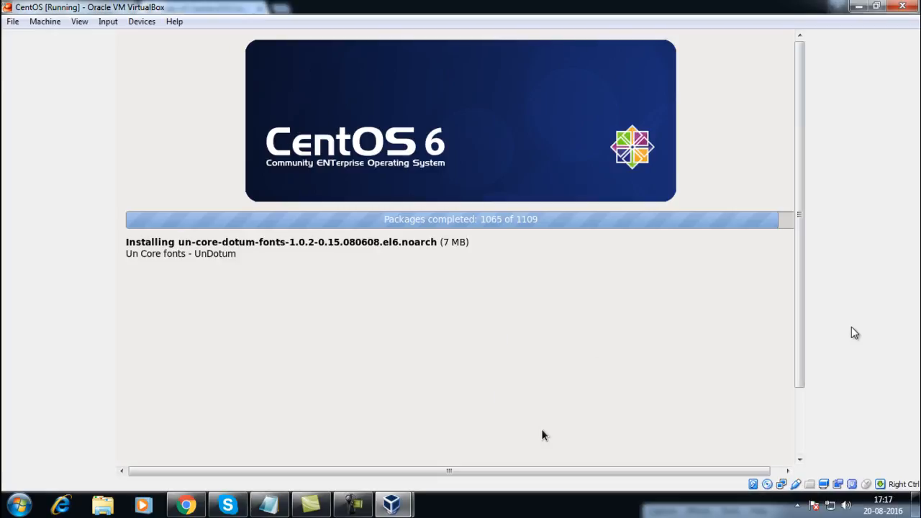
- Switch the VM to full screen with Right Ctrl+F and reboot once the Congratulations screen appears
key("Control_R+f")
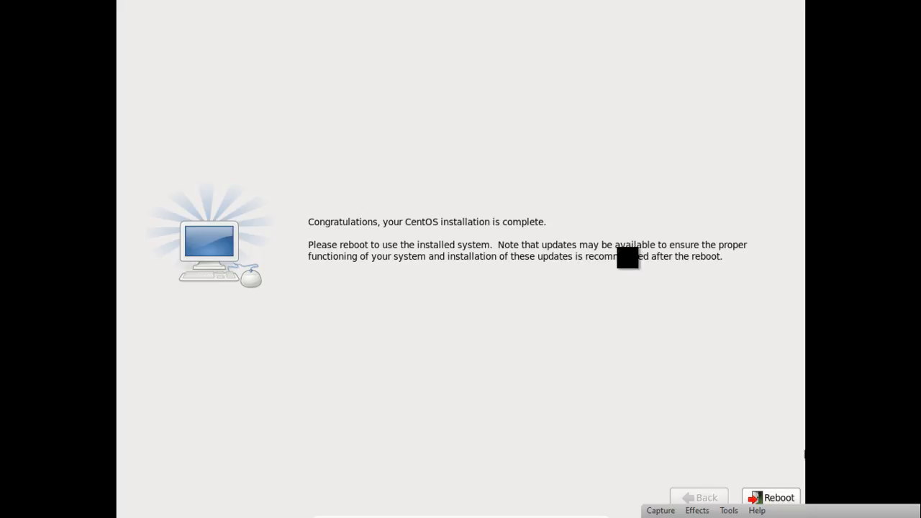
left_click(780, 496)
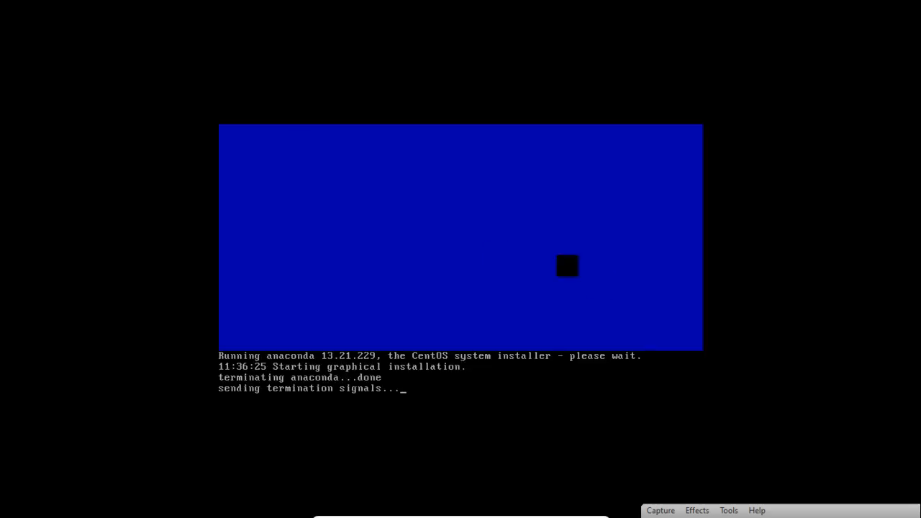